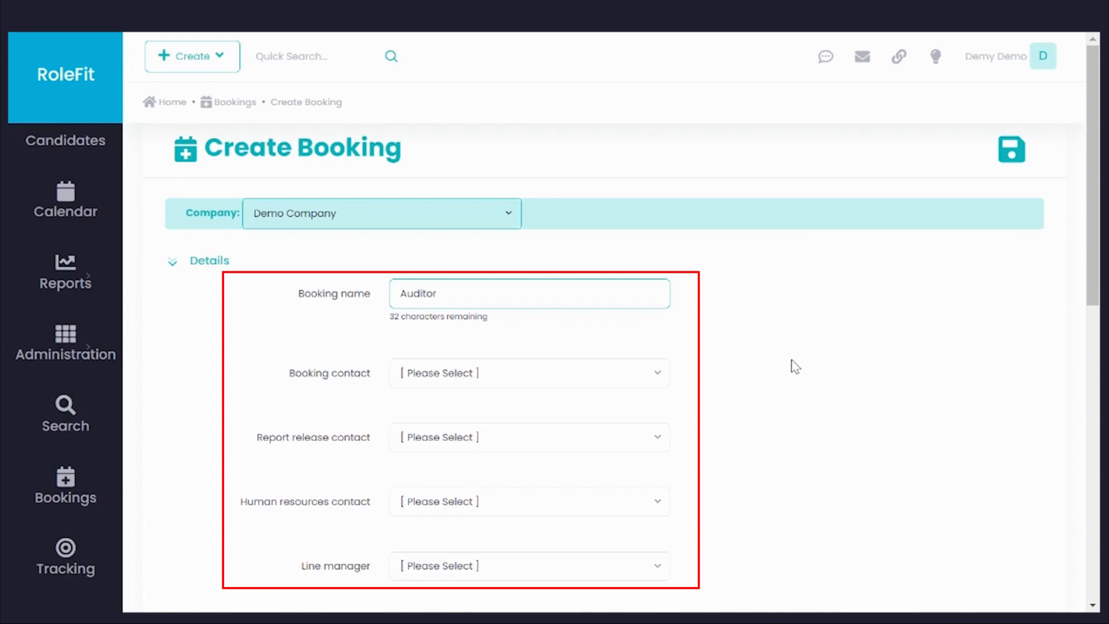
Step: Search the booking contacts for "dem" and choose the first matching booking contact
click(655, 377)
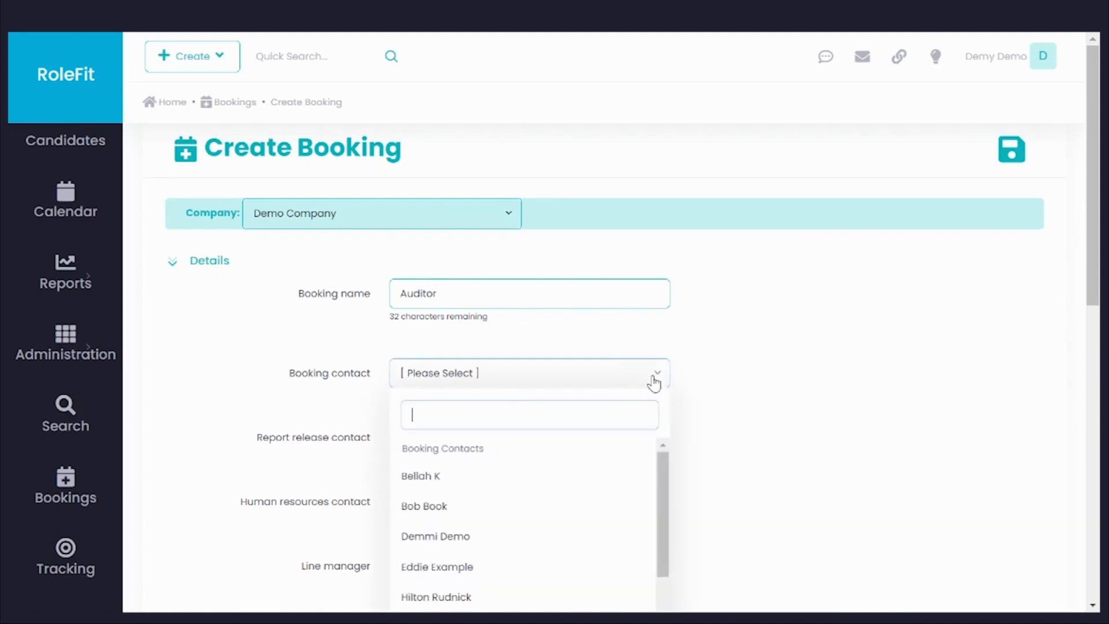
text(dem)
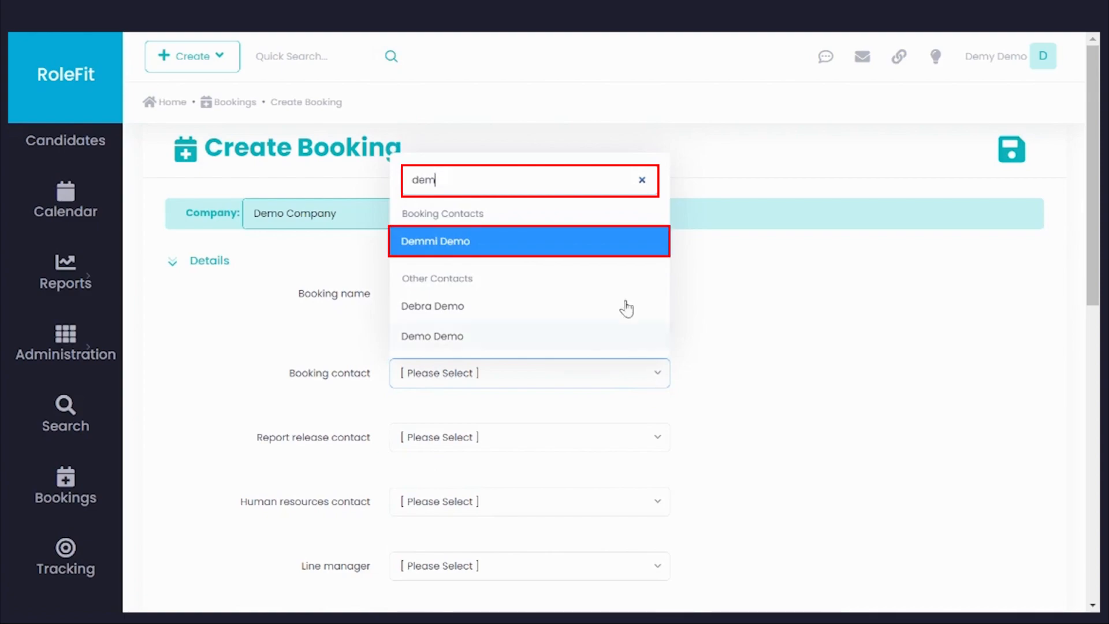
Step: Search the report release contacts for "rep", clear the search, and start creating a new contact for that field
click(525, 435)
text(rep)
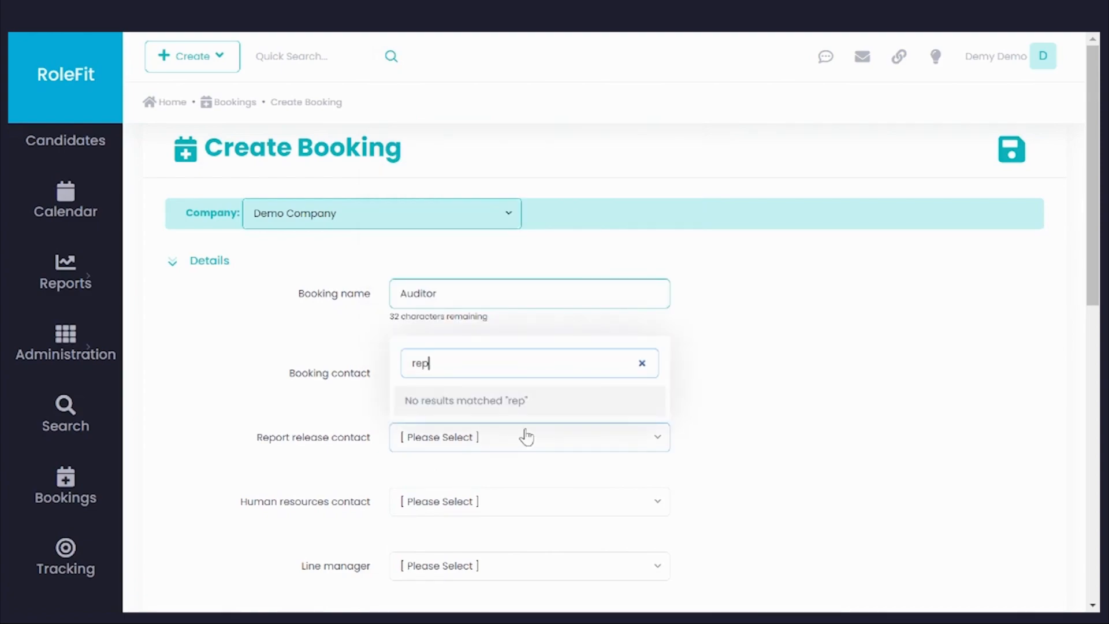
key(BackSpace)
key(BackSpace)
key(BackSpace)
drag(664, 248, 664, 406)
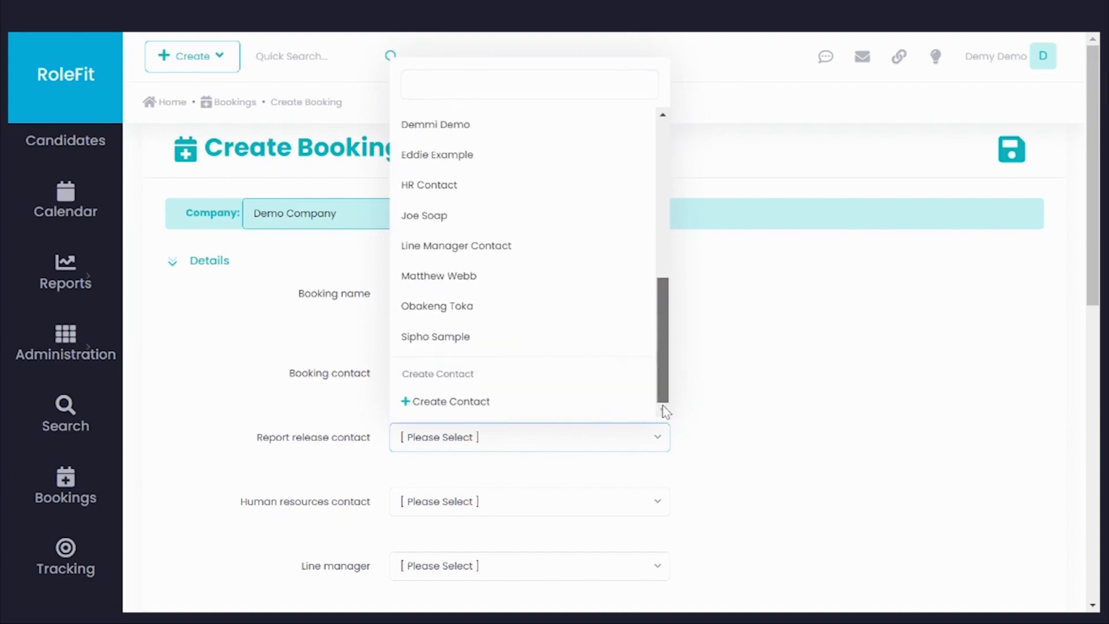
click(617, 412)
Step: Fill in the new report release contact's name, surname and e-mail address, and save the contact
click(397, 326)
text(Report)
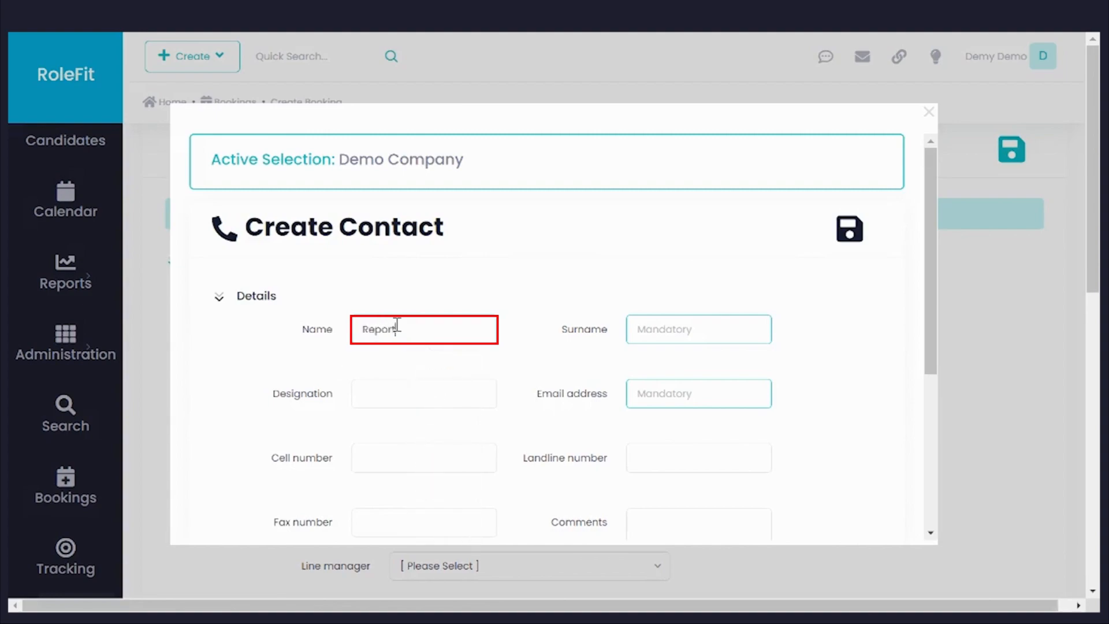
key(Tab)
text(Release)
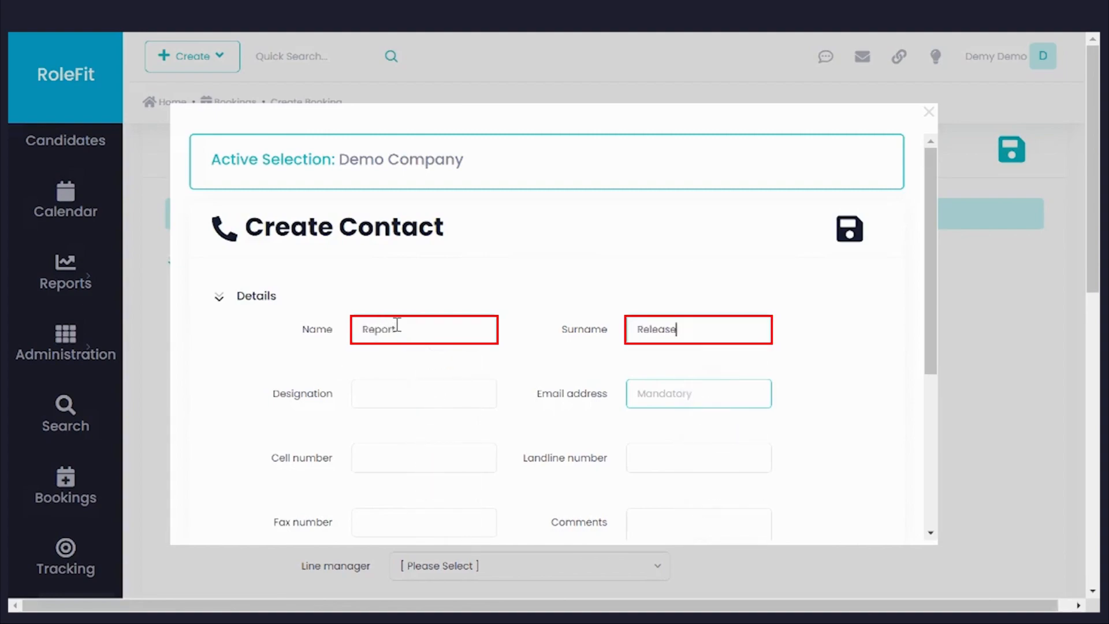
key(Tab)
text(rep)
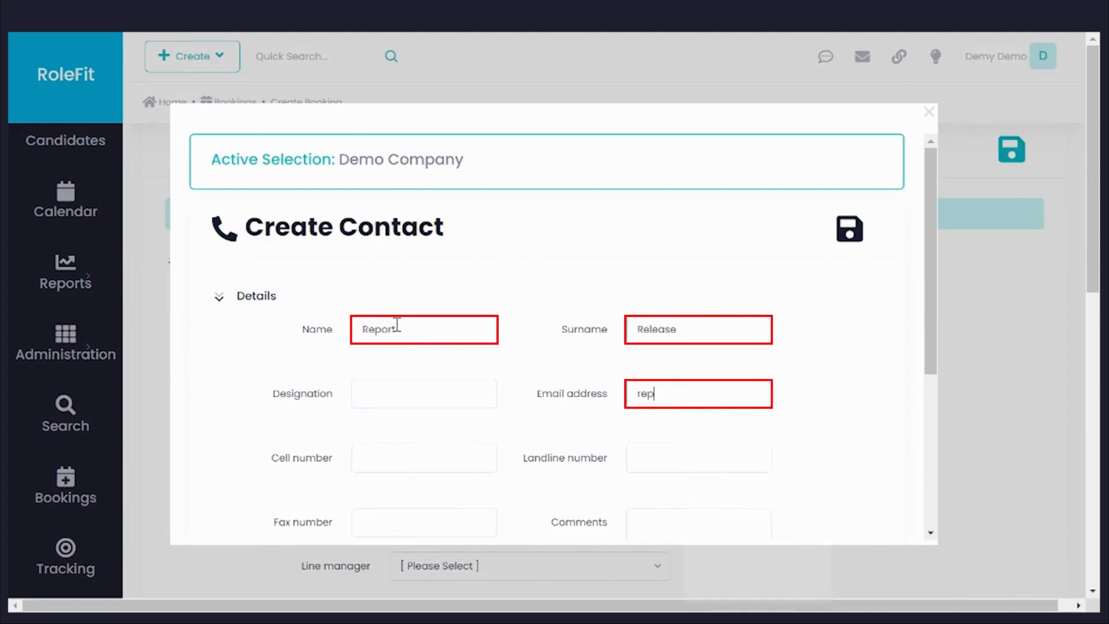
text(ort@demo.com)
click(843, 240)
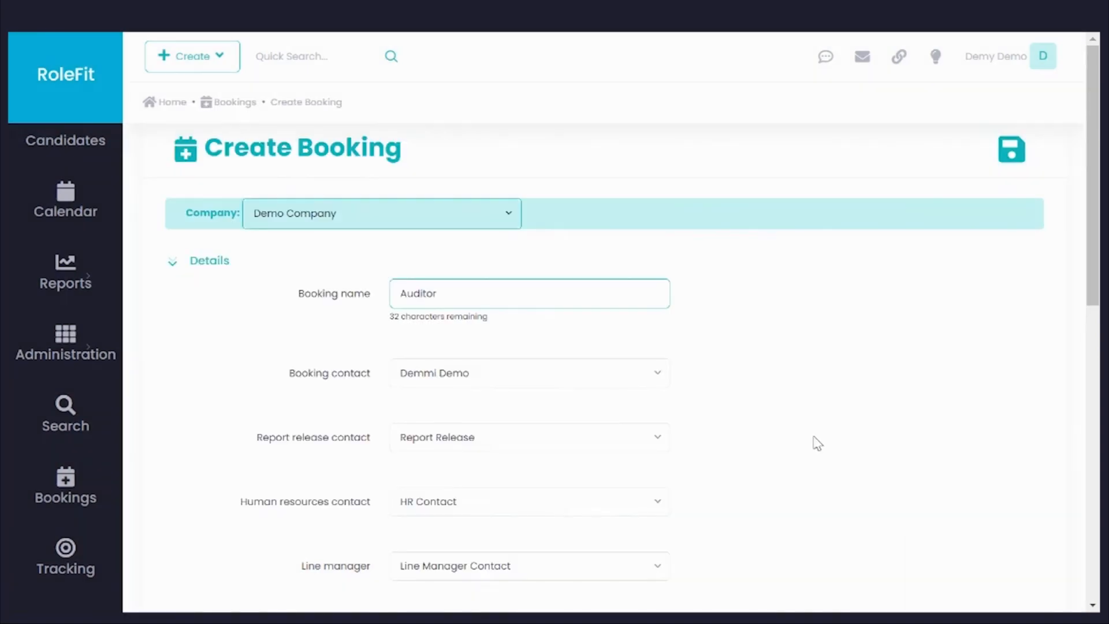
Step: Search for "fin" in the finance contact field and choose the matching finance contact
scroll(815, 439, down, 4)
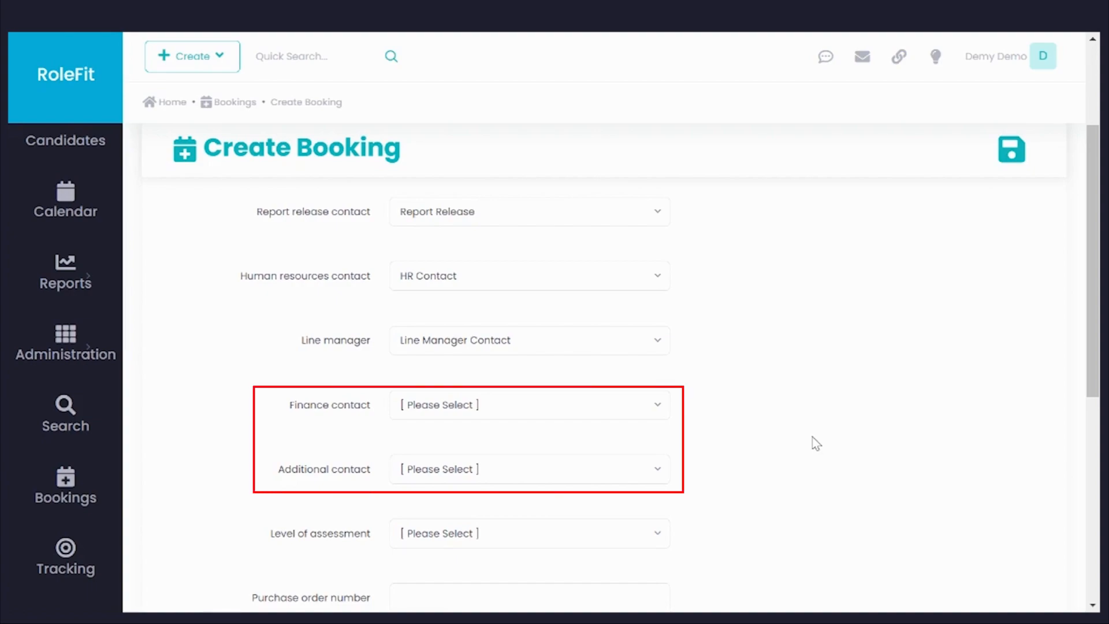
click(607, 411)
text(fin)
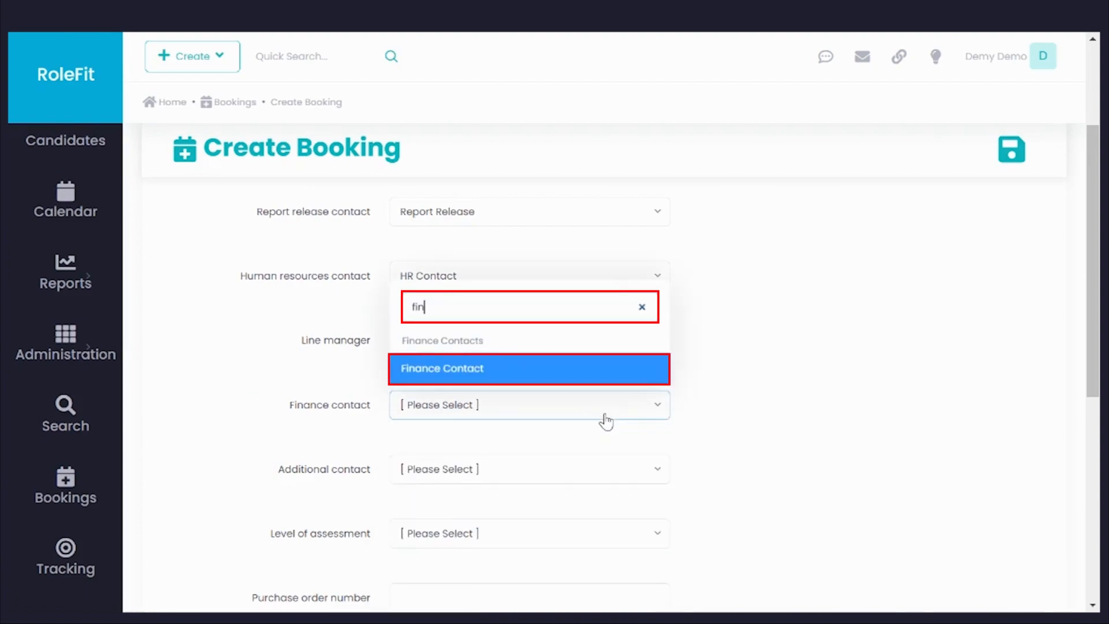
click(559, 369)
Step: Search the additional contacts for "add", clear the search, and start creating a new contact for that field
click(507, 476)
text(add)
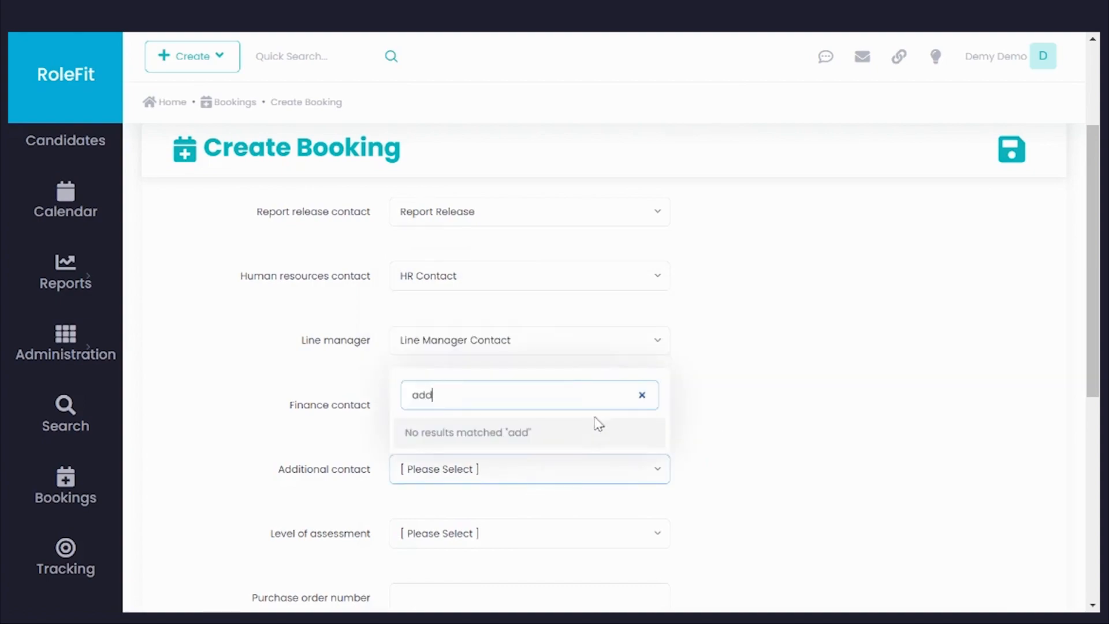
click(642, 395)
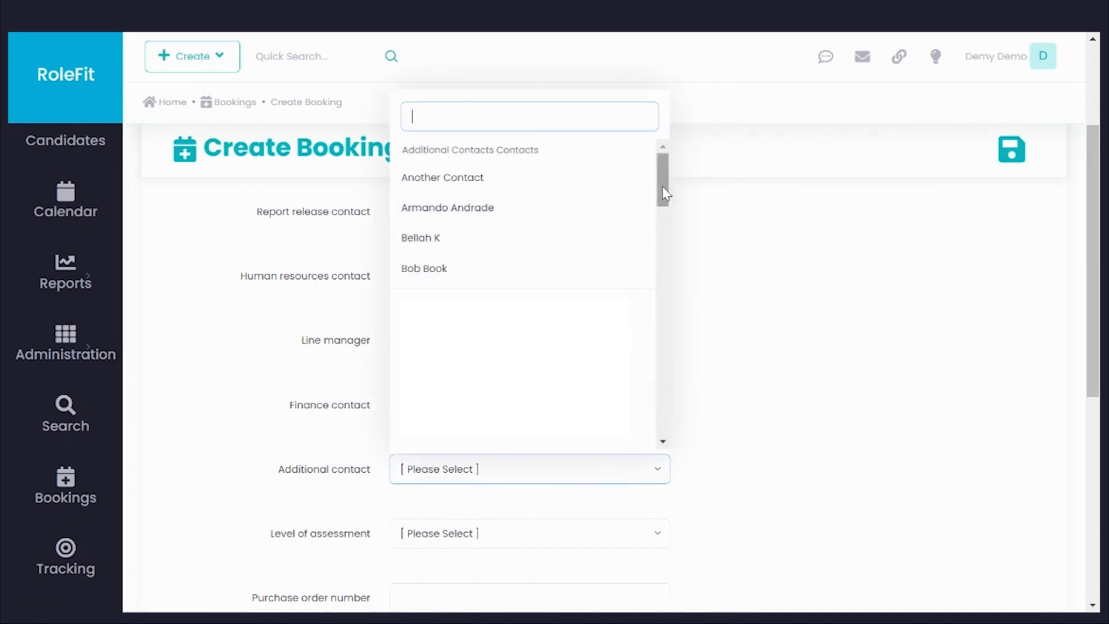
drag(664, 195, 664, 461)
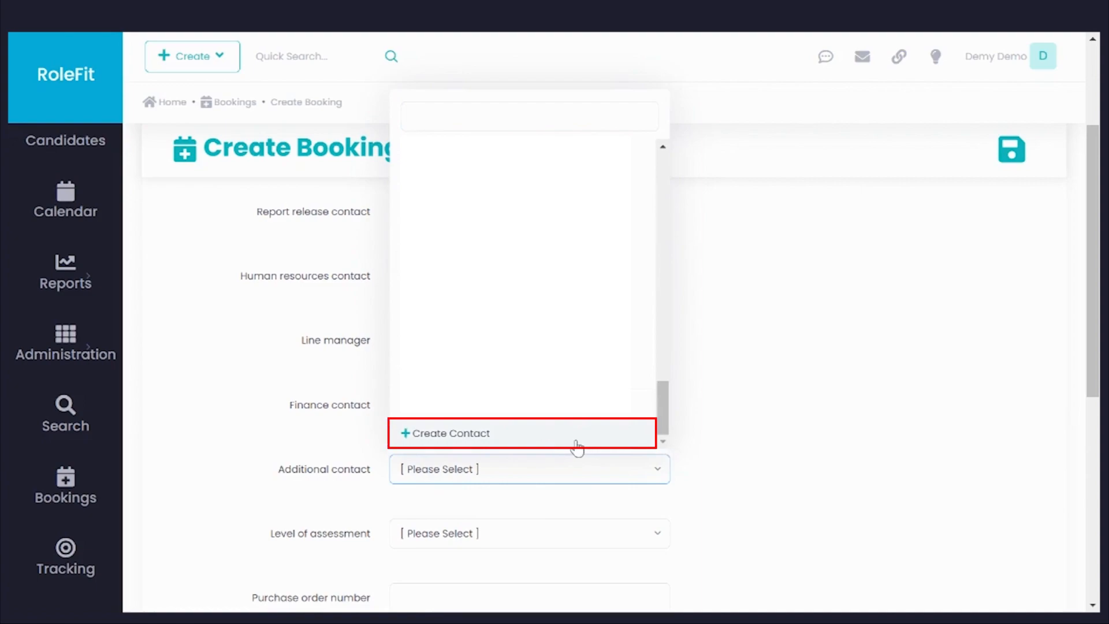
click(575, 447)
Step: Fill in the new additional contact's name, surname and e-mail address, and save the contact
click(483, 333)
text(Additional)
key(Tab)
text(Contact)
key(Tab)
text(additional@demo.com)
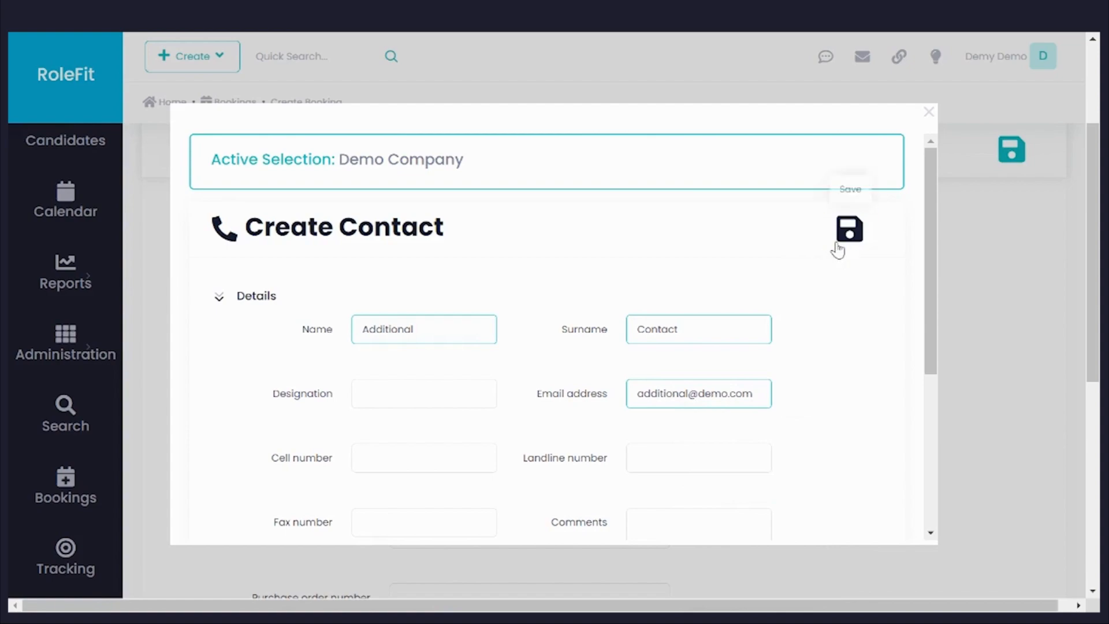
click(848, 230)
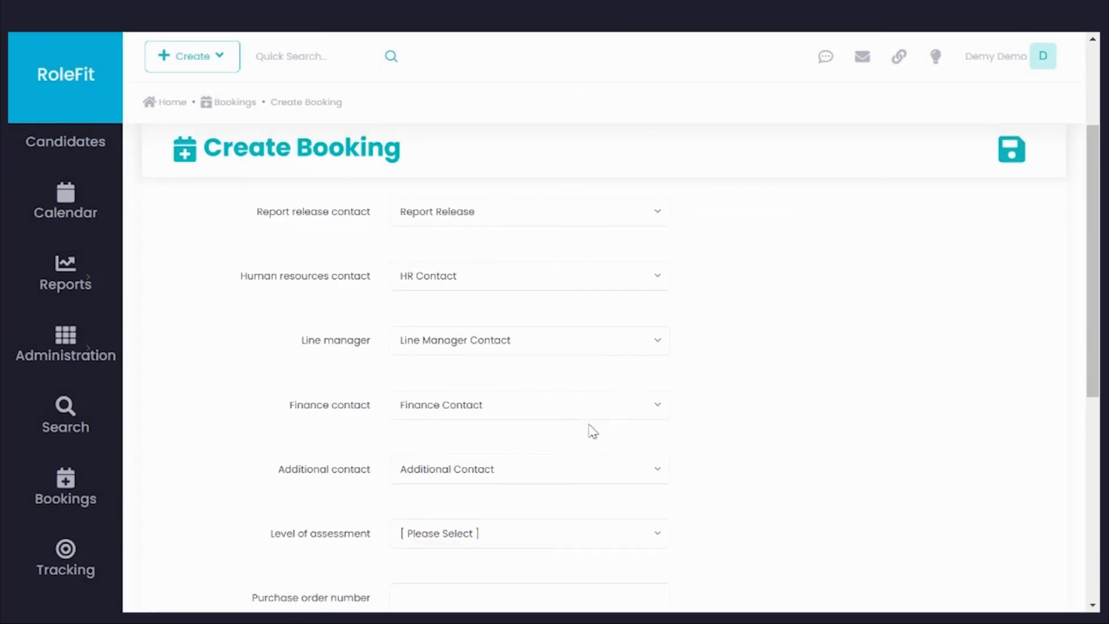
Step: Set the booking's level of assessment to Level 3 and enter the purchase order number
scroll(834, 468, down, 5)
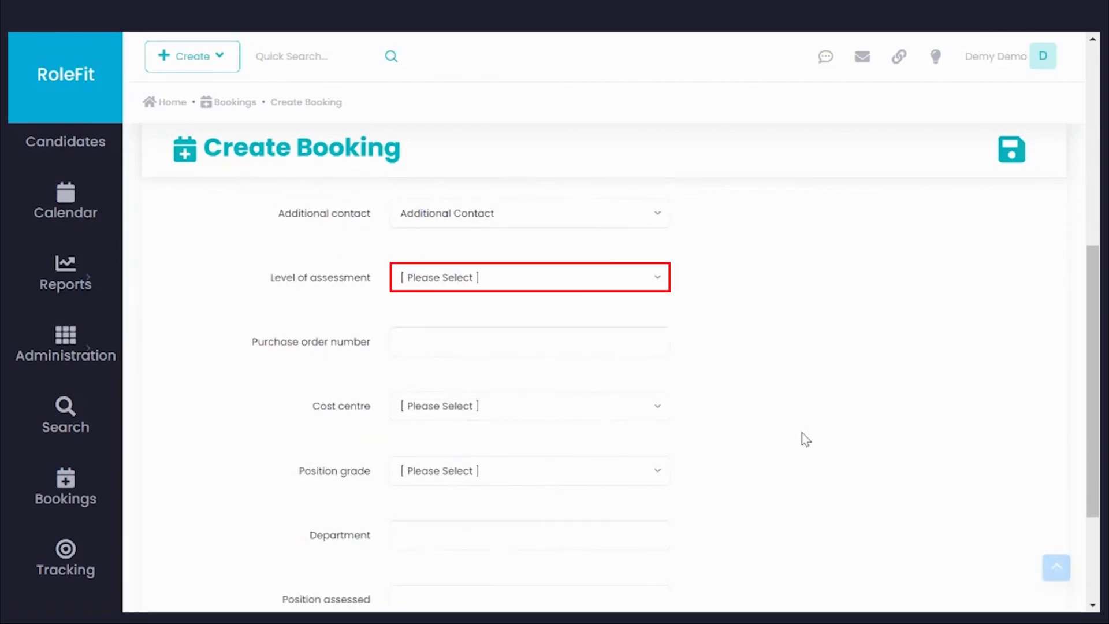
click(655, 283)
click(572, 374)
click(513, 341)
text(PO123)
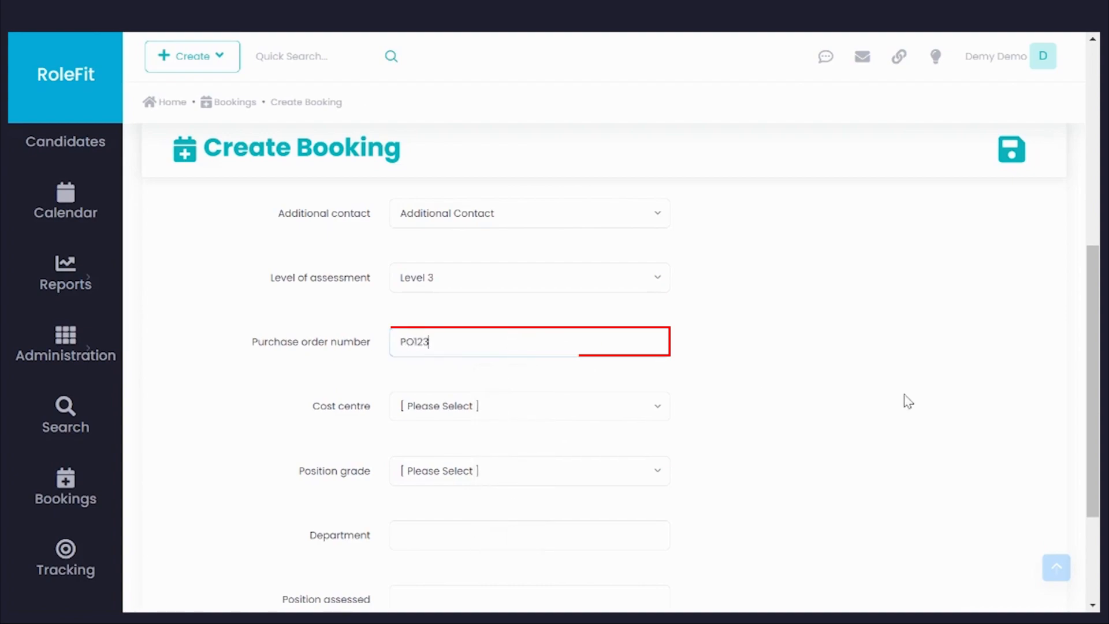
Step: Set the booking's cost centre to CC003 and the position grade to Grade 3
click(614, 405)
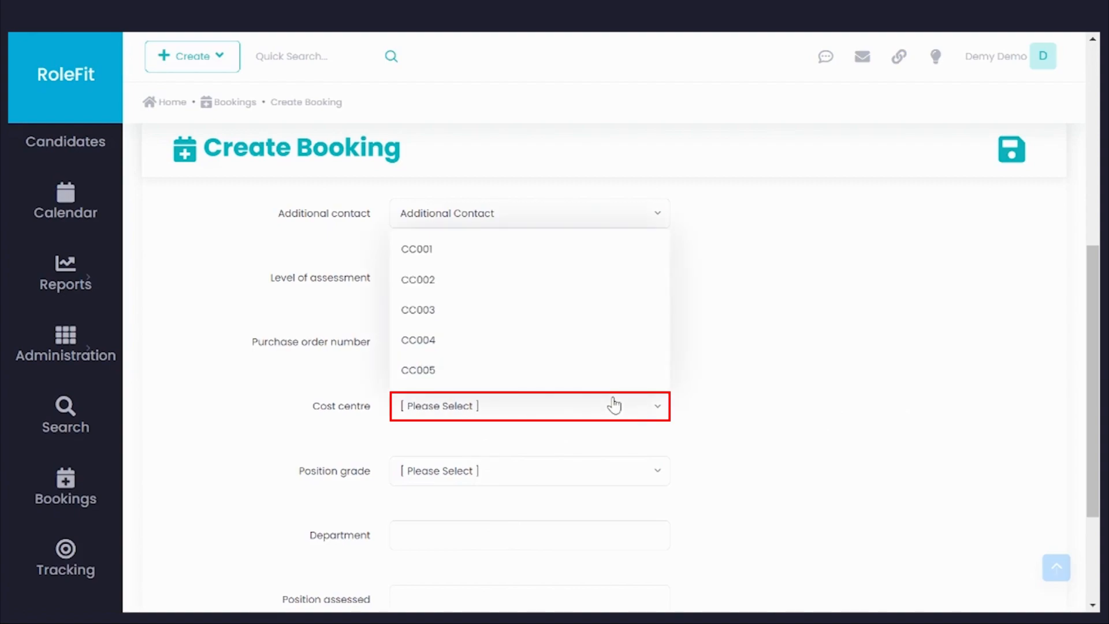
click(481, 310)
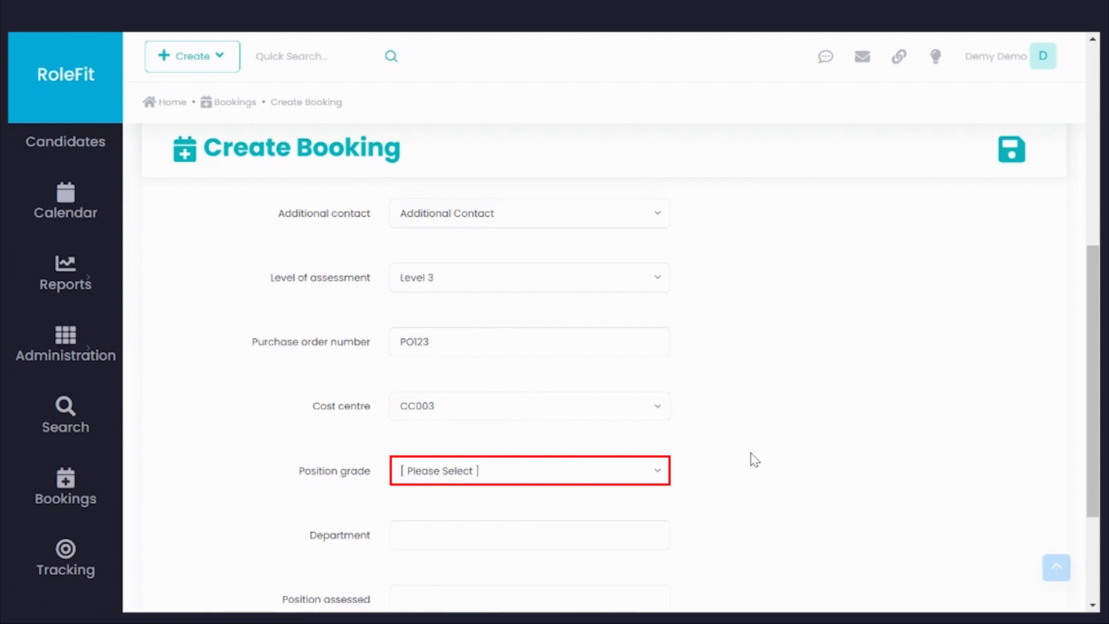
click(633, 470)
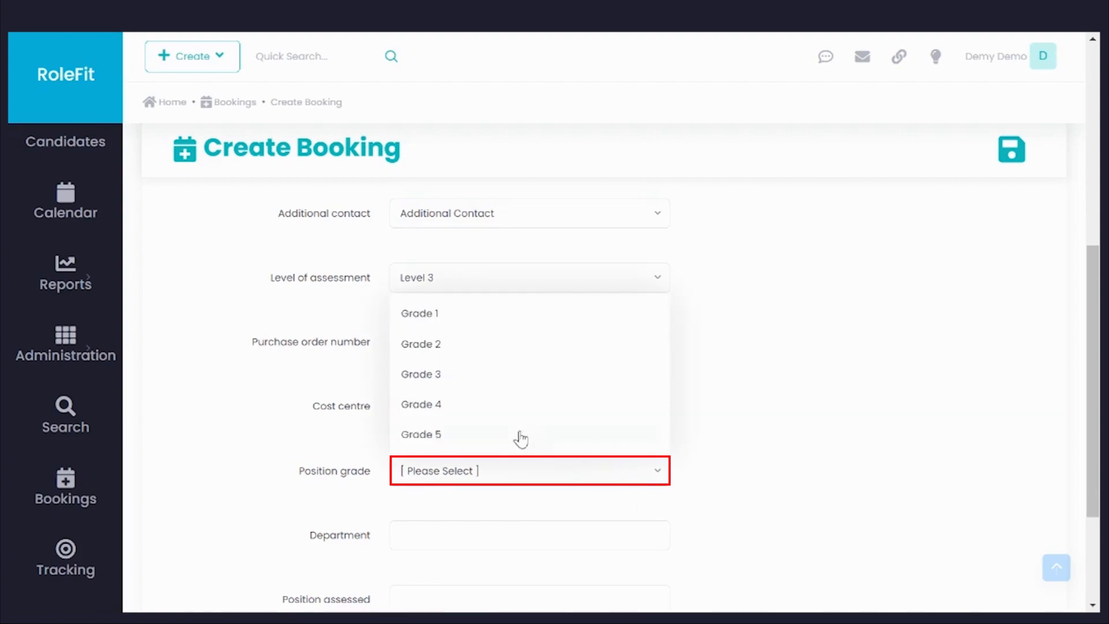
click(487, 380)
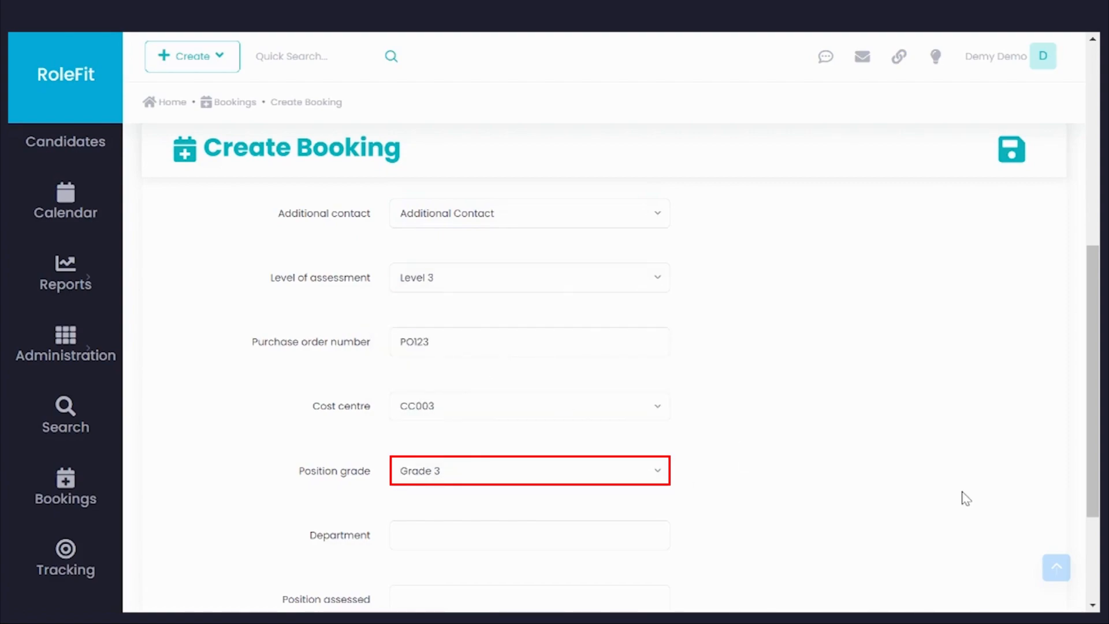
Step: Enter Finance as the booking's department and Auditor as the position assessed
scroll(966, 498, down, 3)
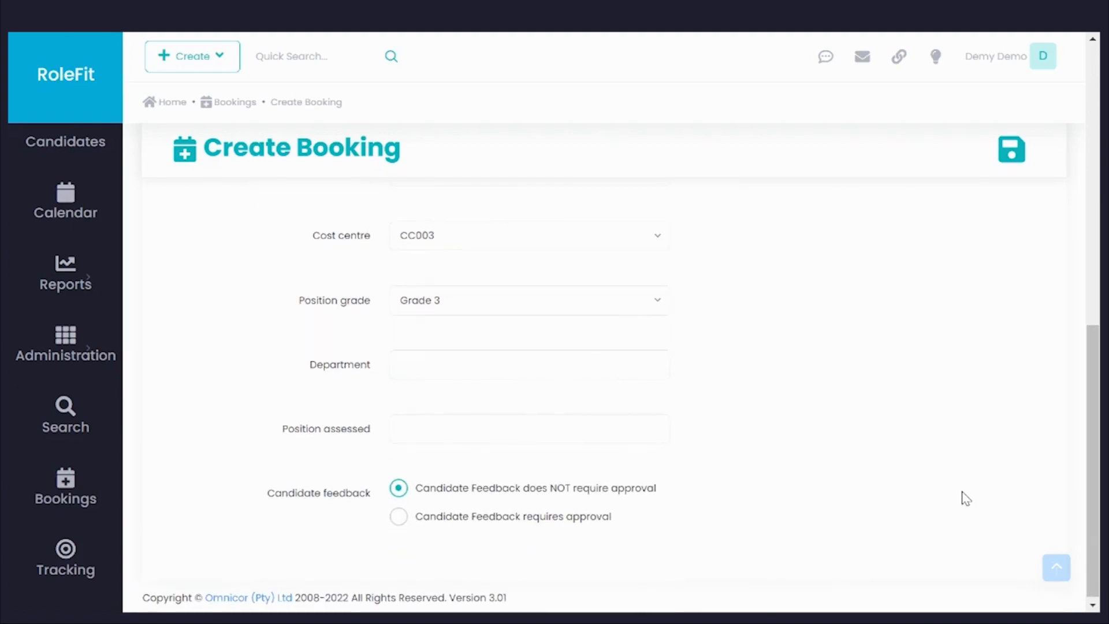
key(Tab)
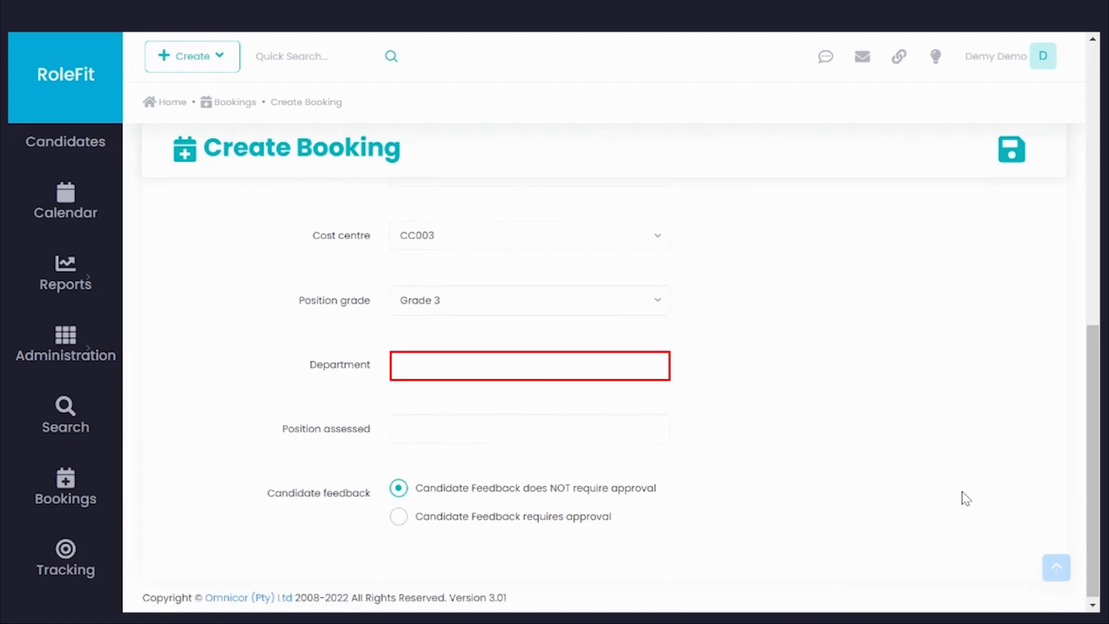
click(410, 363)
text(Finance)
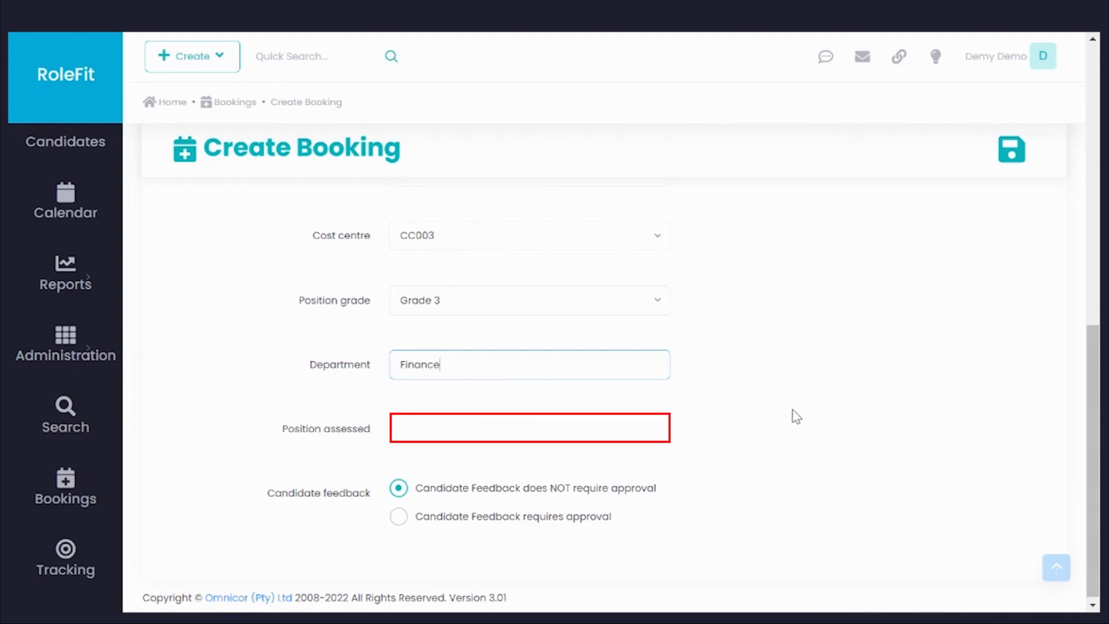
click(425, 430)
text(Audi)
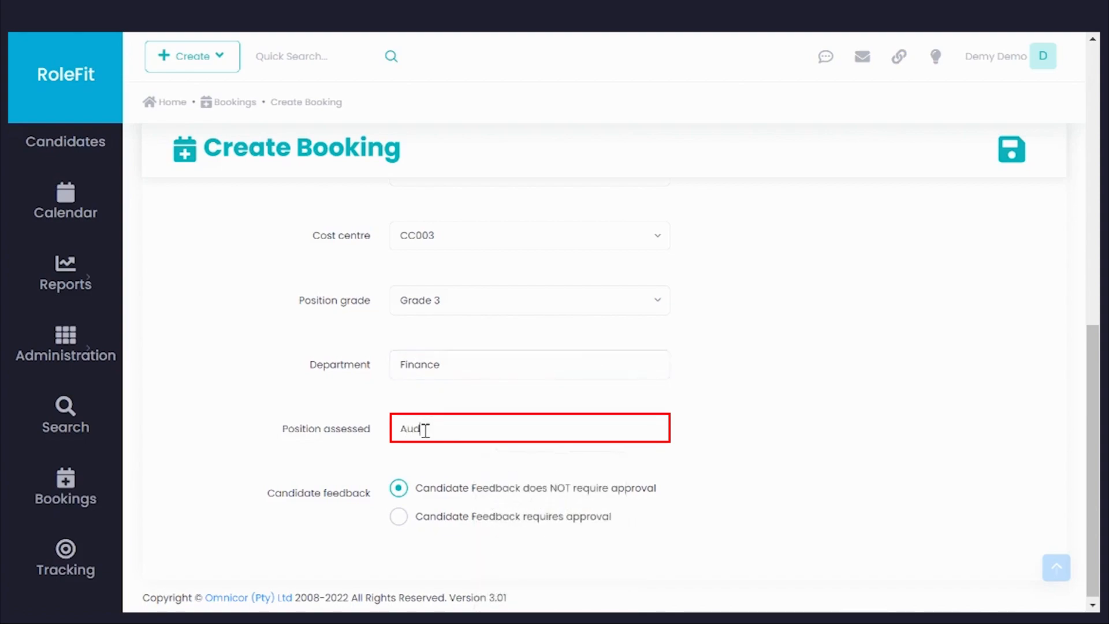
text(tor)
click(760, 487)
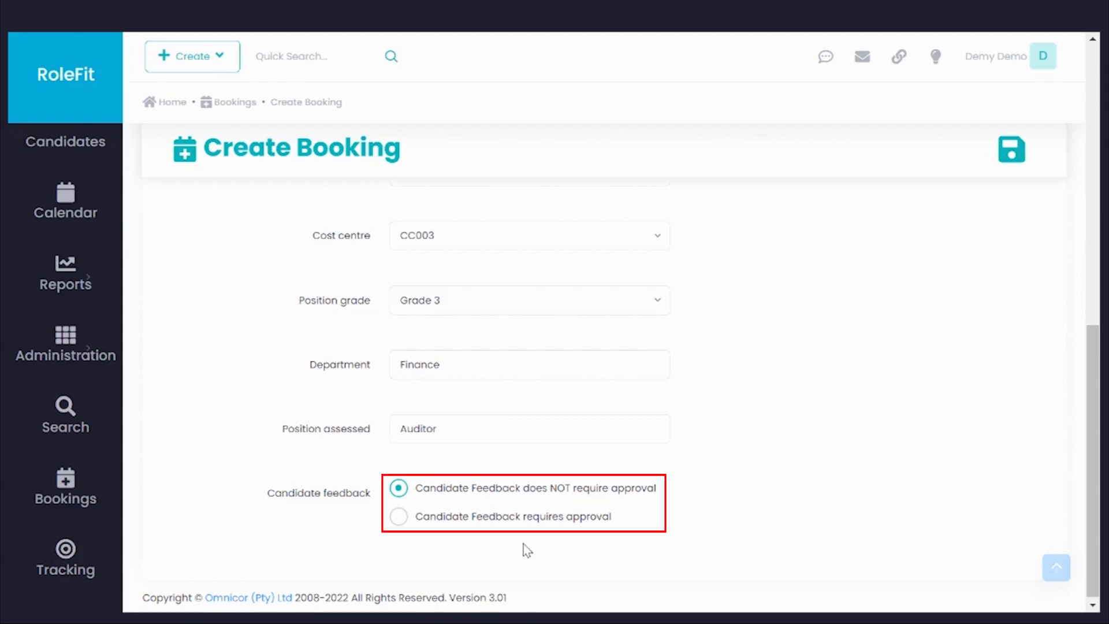
Step: Set the candidate feedback to require approval and save the booking
click(399, 517)
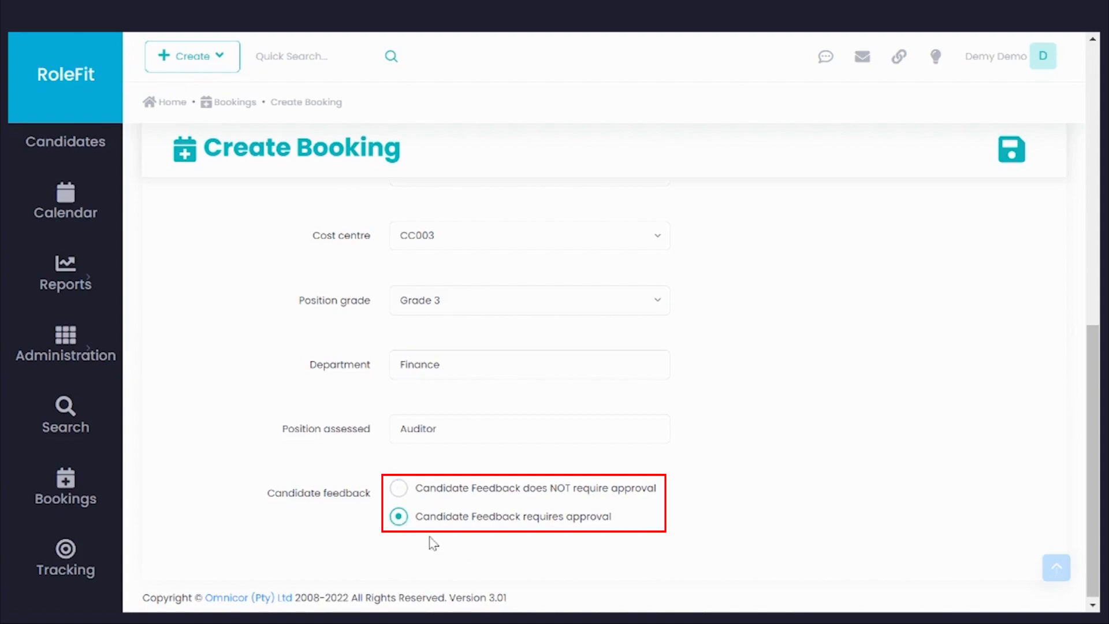
click(1010, 152)
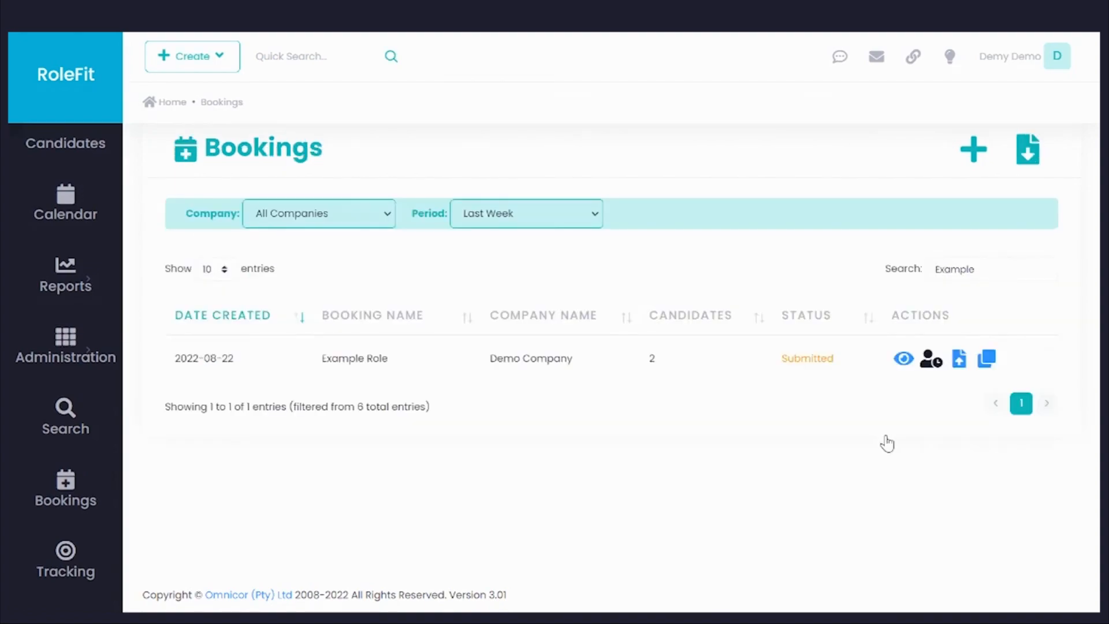
Step: Open the potential candidates upload page for the Auditor booking and read its spreadsheet instructions, mandatory fields and format requirements
click(932, 372)
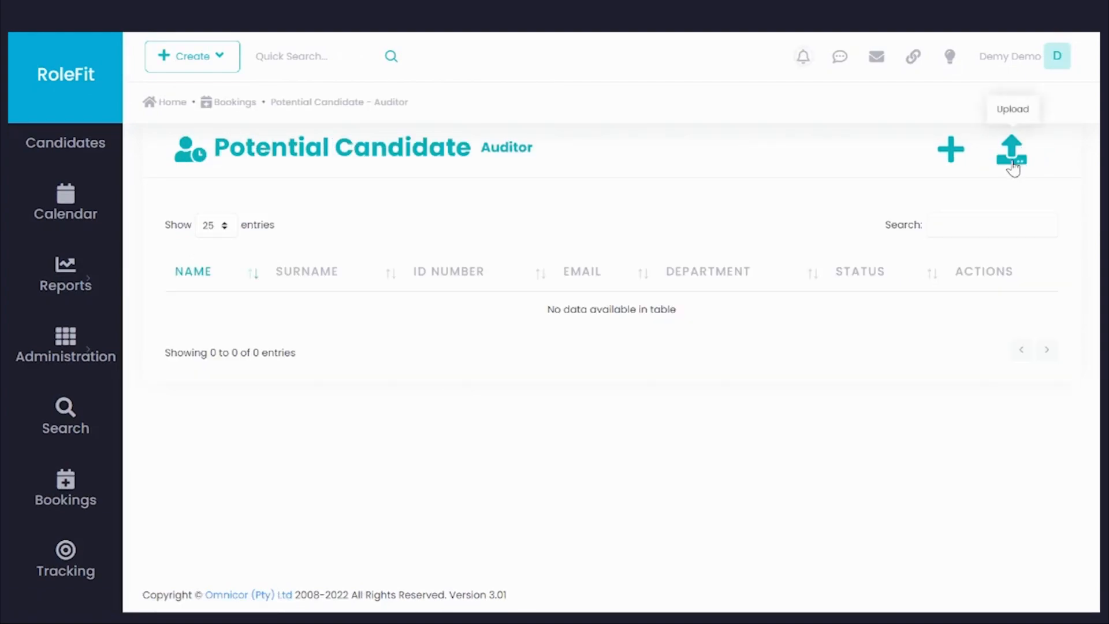
click(1014, 168)
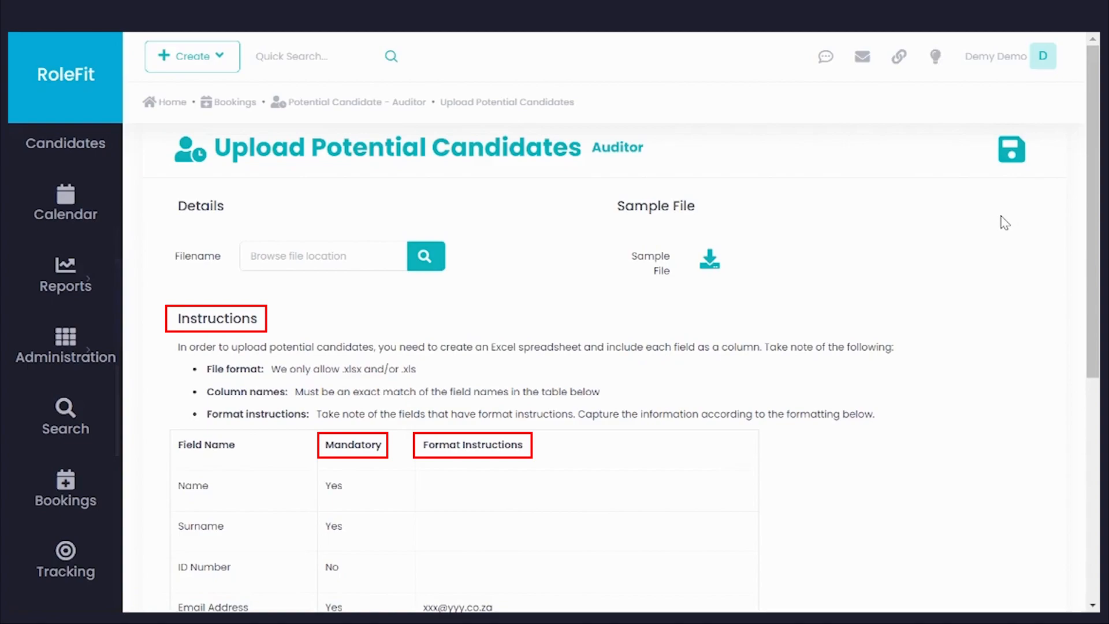
scroll(965, 463, down, 3)
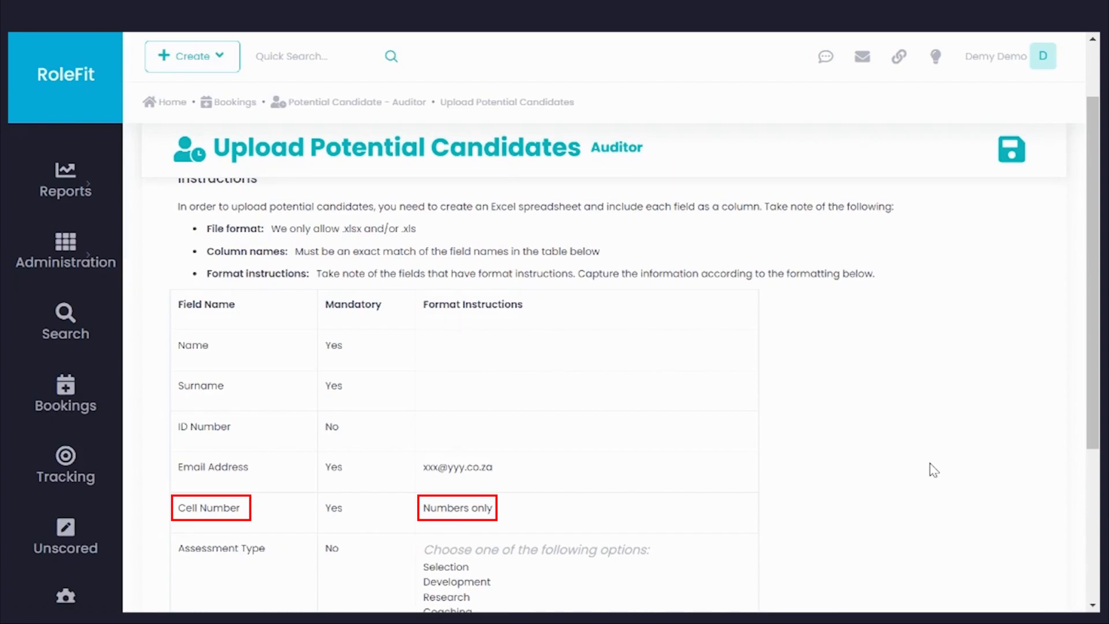
scroll(934, 469, down, 4)
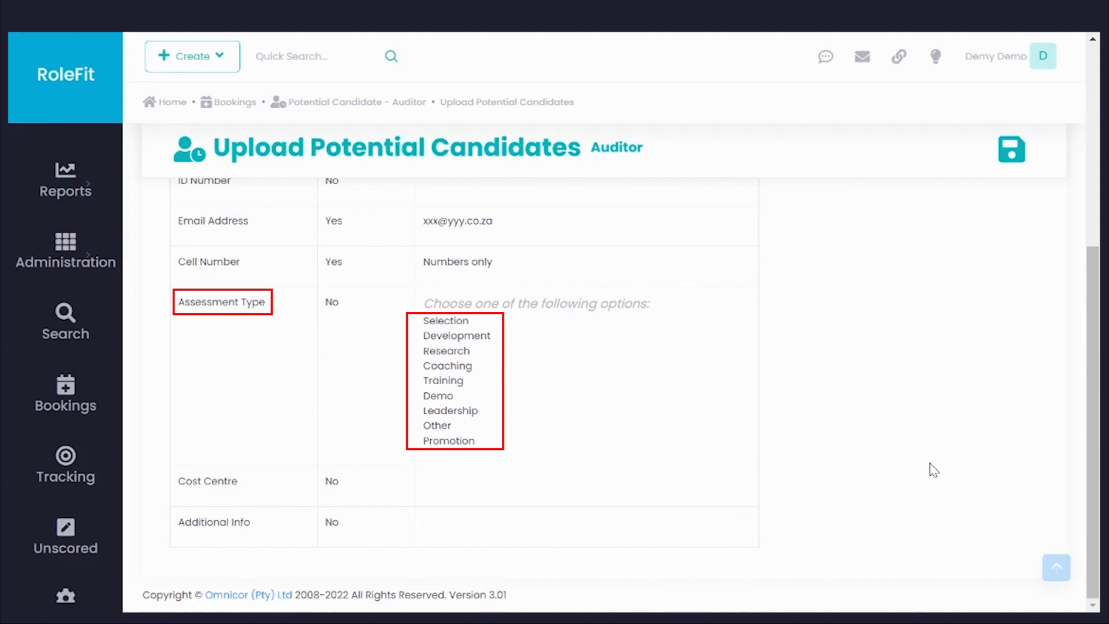
scroll(934, 469, up, 3)
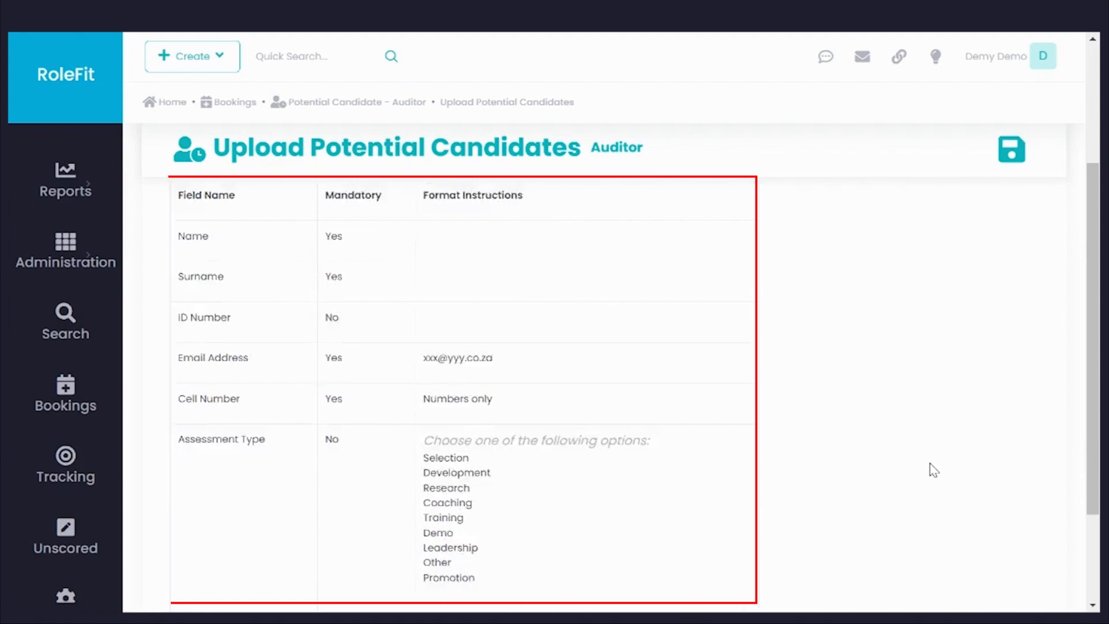
scroll(934, 470, up, 5)
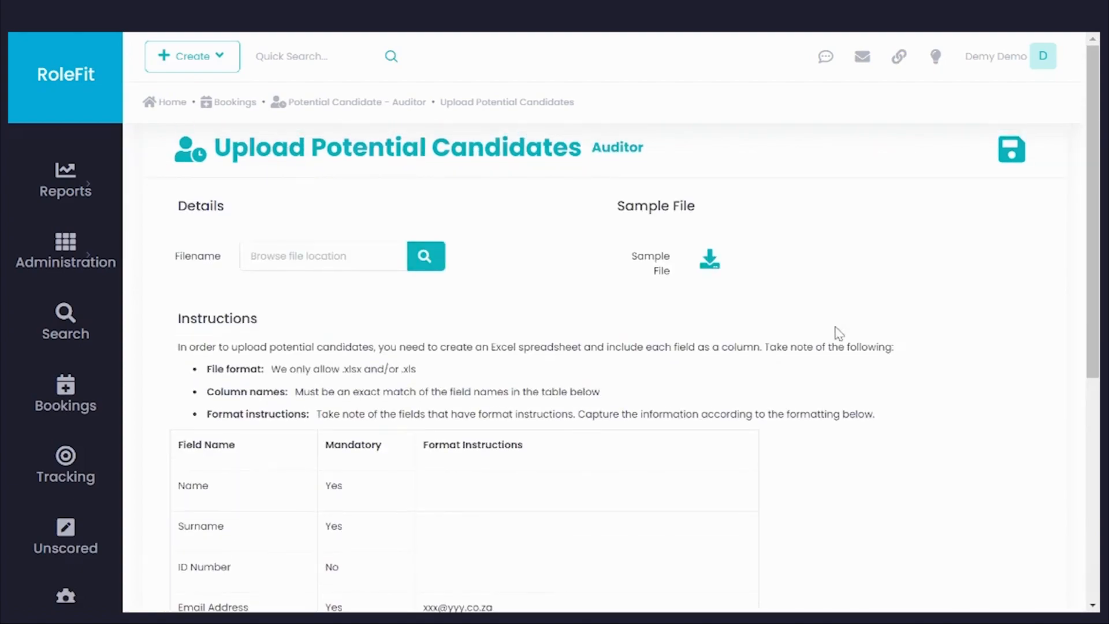
Step: Download the sample potential candidates file, open it in Excel and enable editing
click(710, 261)
click(93, 601)
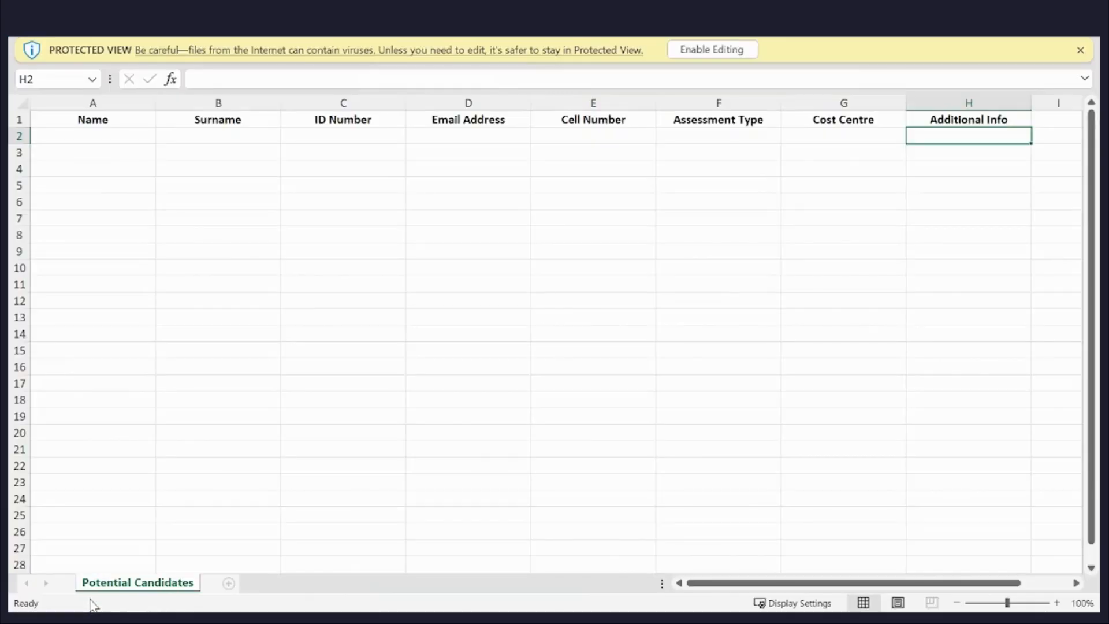
click(711, 50)
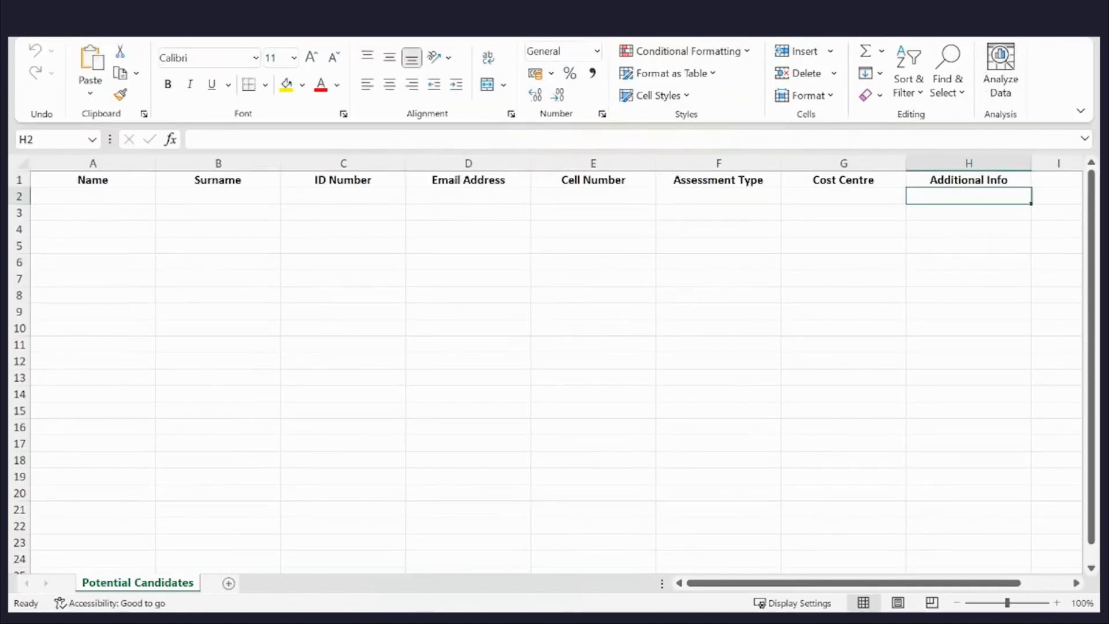
key(alt+f)
click(68, 255)
click(247, 380)
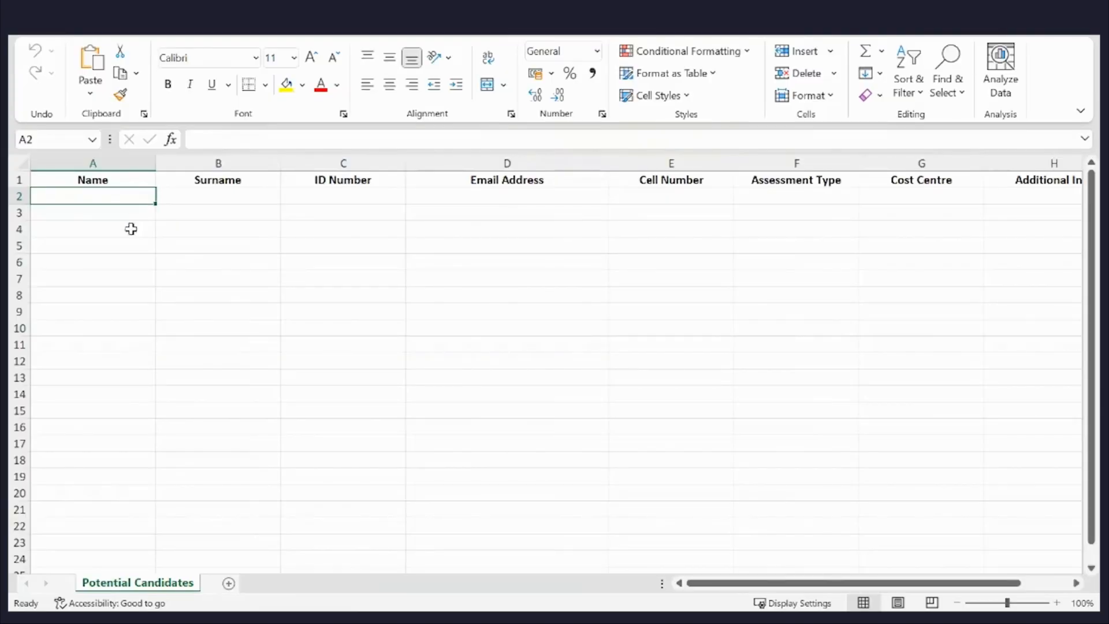
Step: Paste the prepared candidate list into the Potential Candidates sheet and enter another candidate's first name and surname in row 20
key(ctrl+v)
click(79, 492)
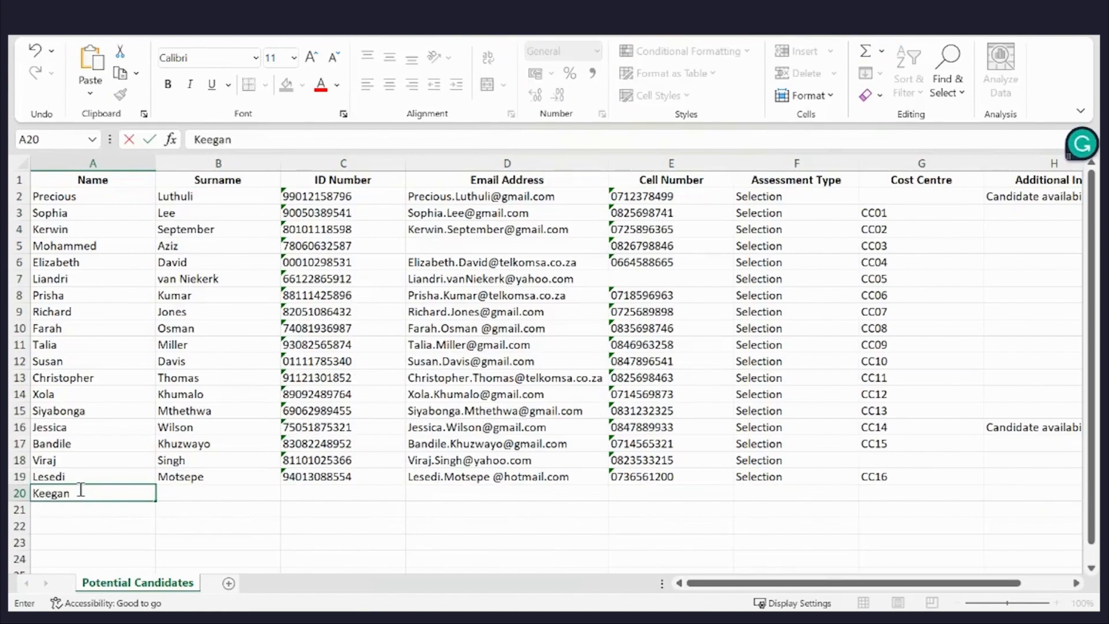
key(Tab)
key(Tab)
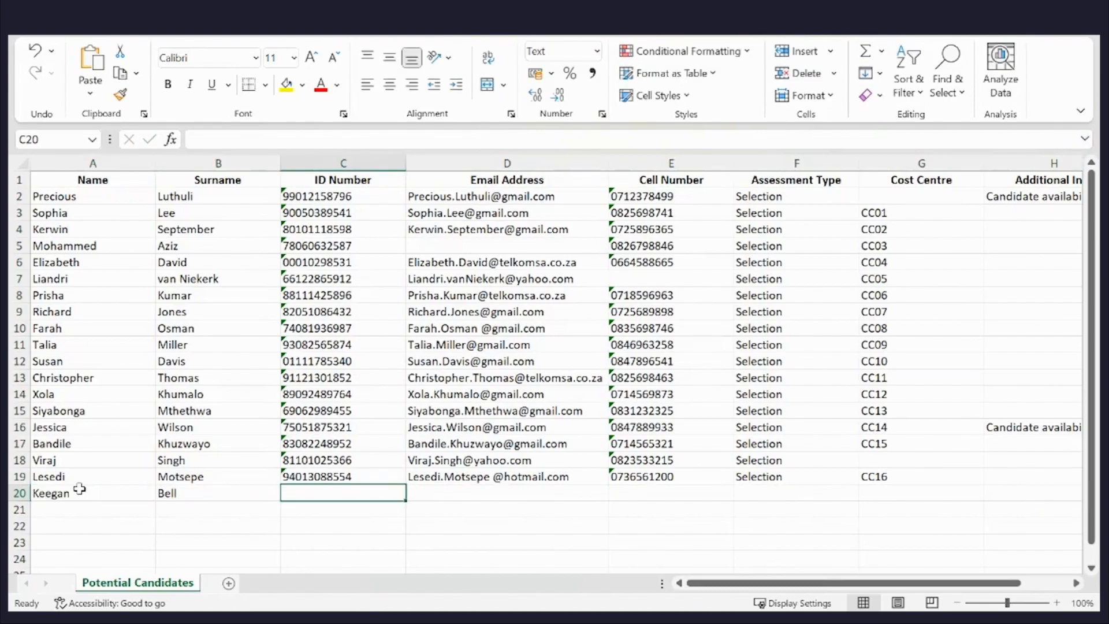
Step: Fill in the row 20 candidate's ID number, email address and cell number
text(923333333)
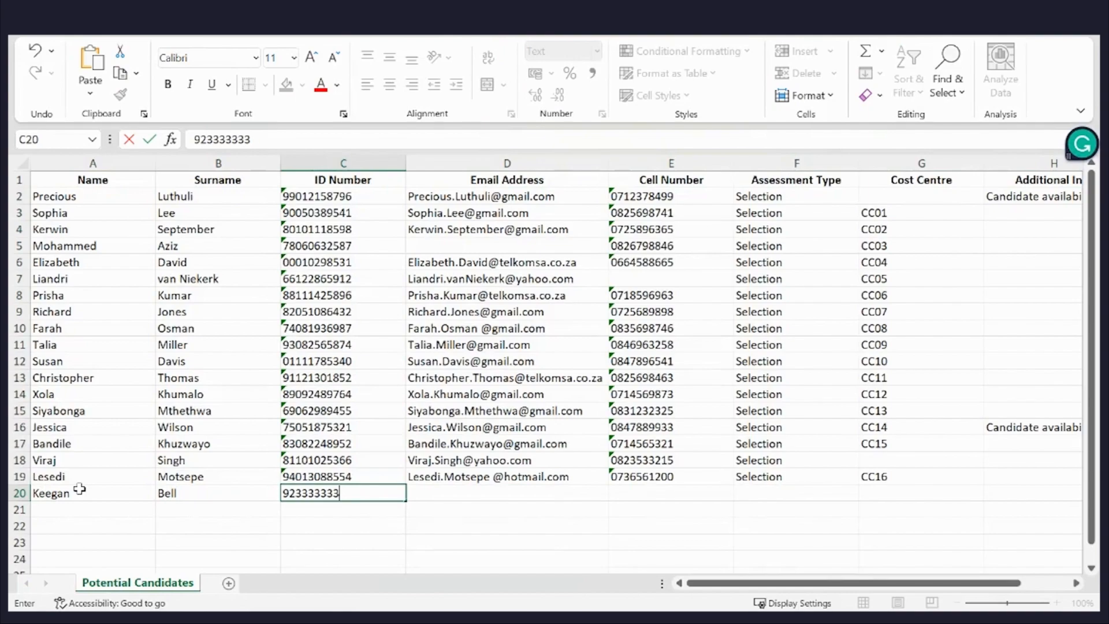
text(33)
key(Tab)
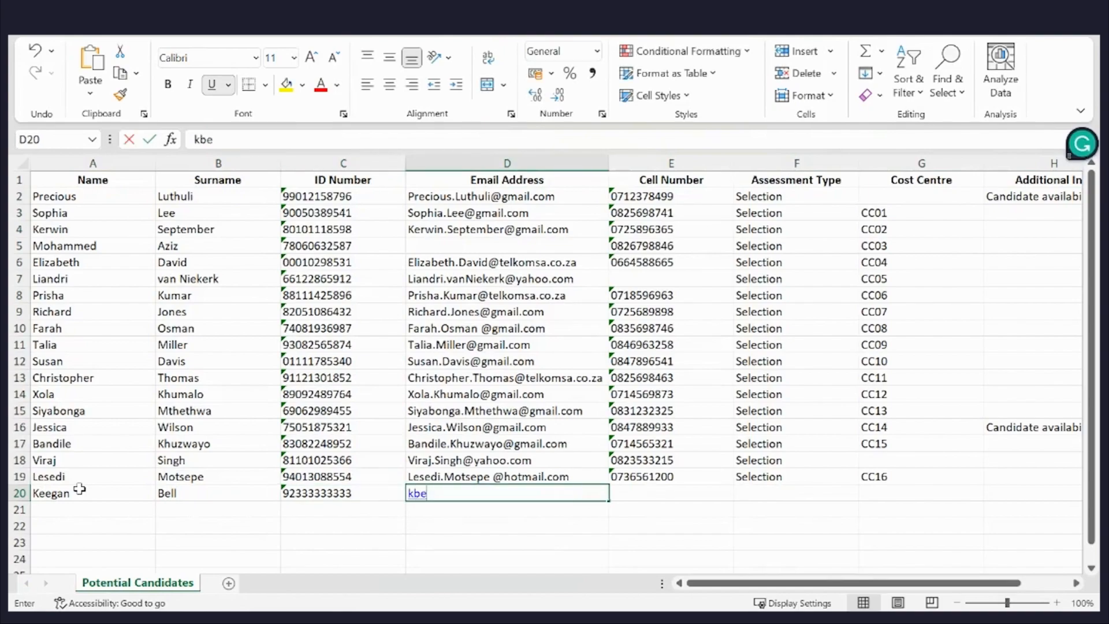
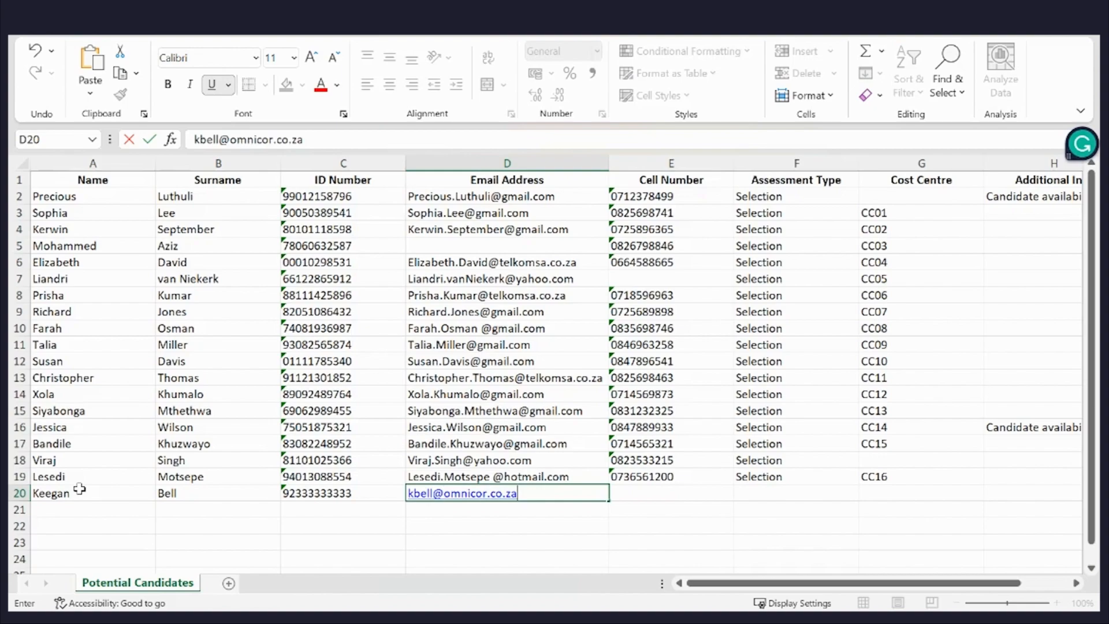
key(Tab)
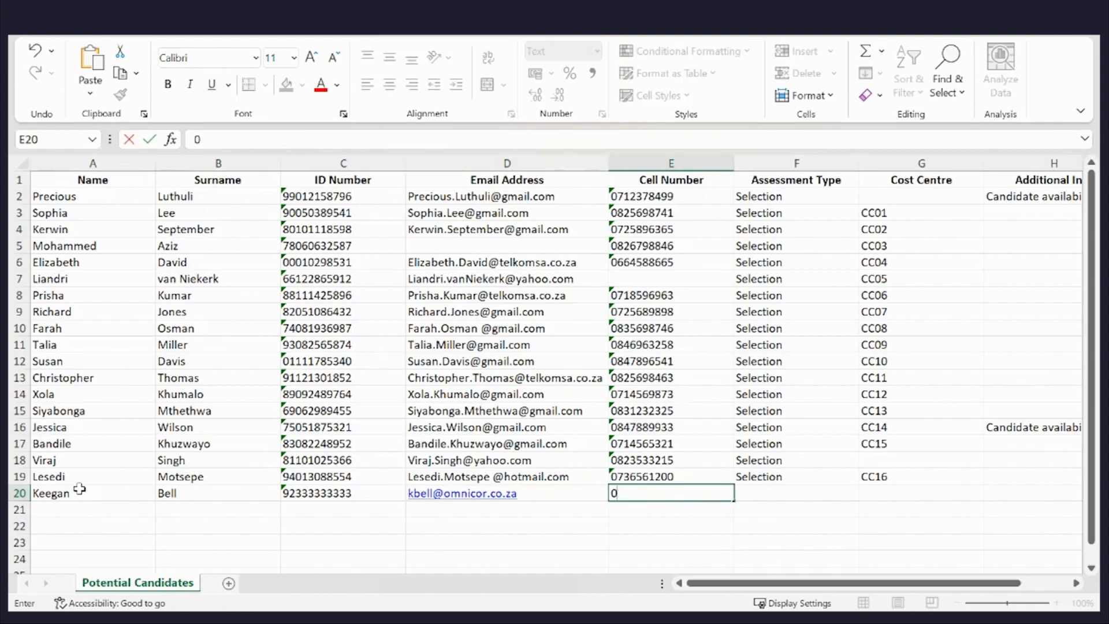
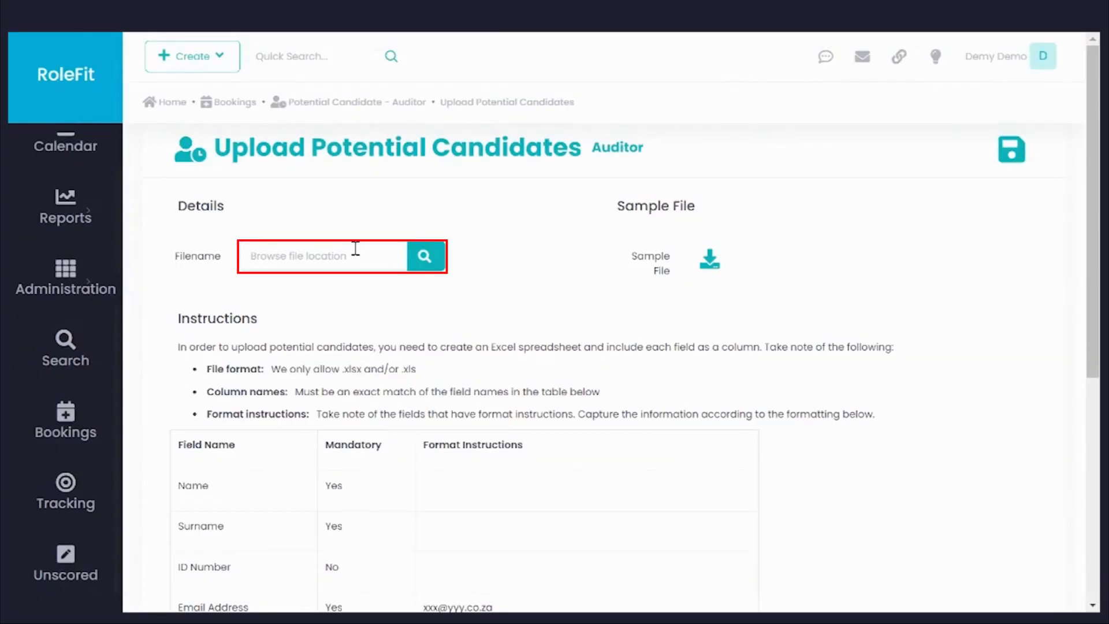
click(355, 249)
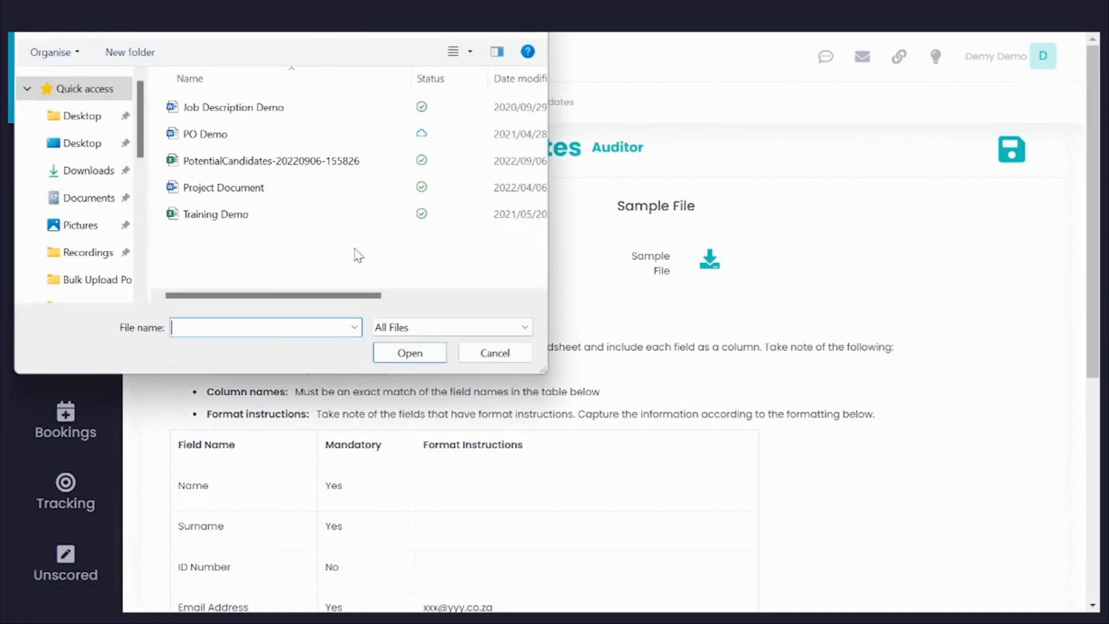
click(347, 160)
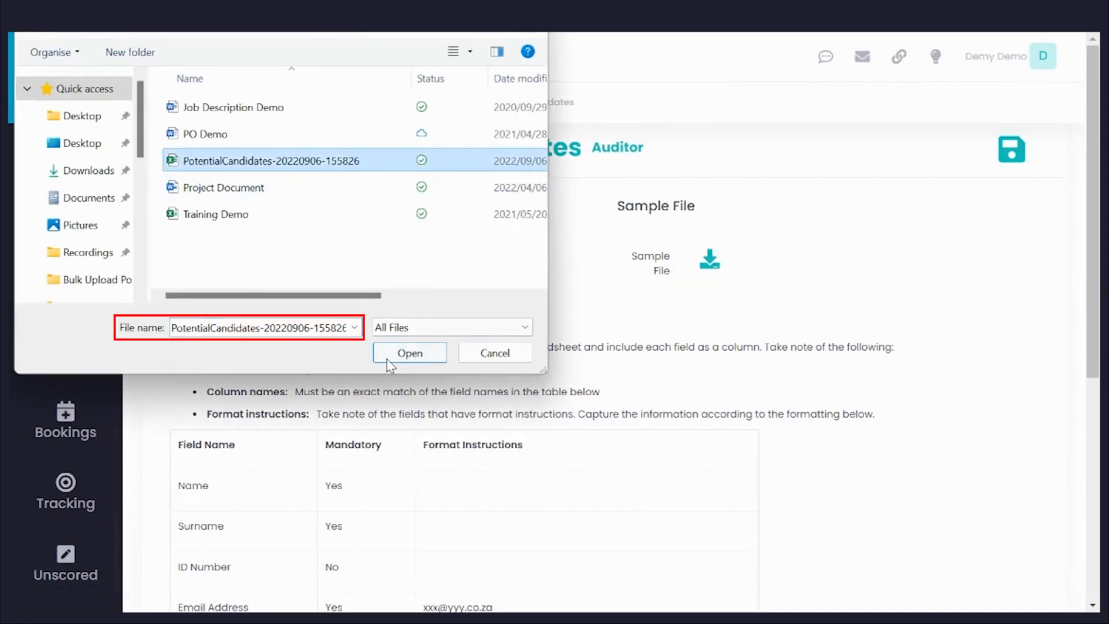
click(389, 363)
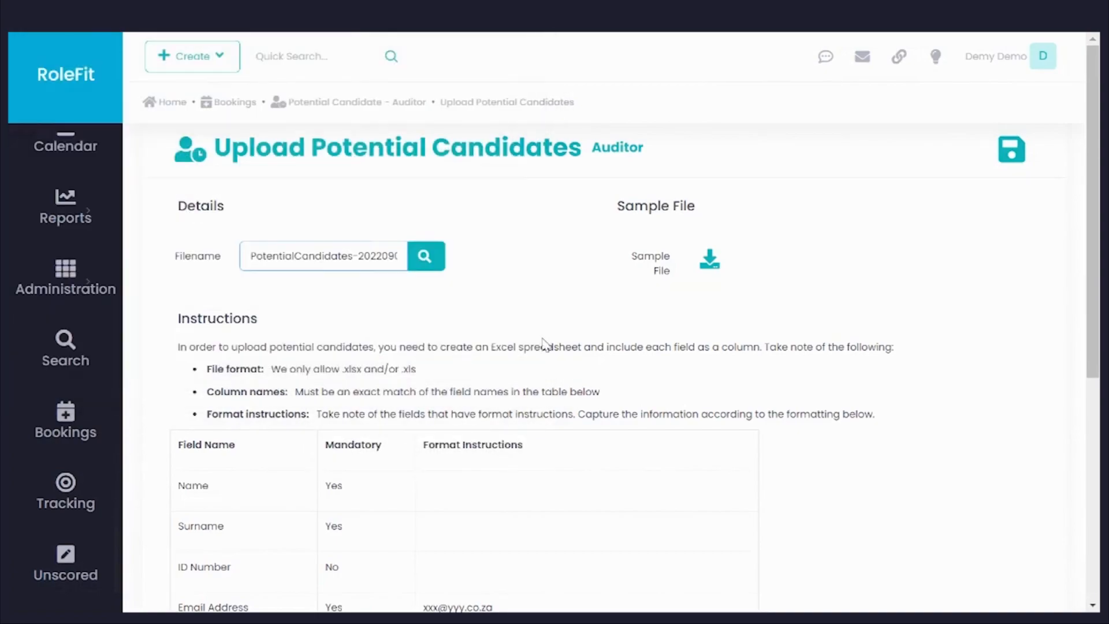
click(1015, 165)
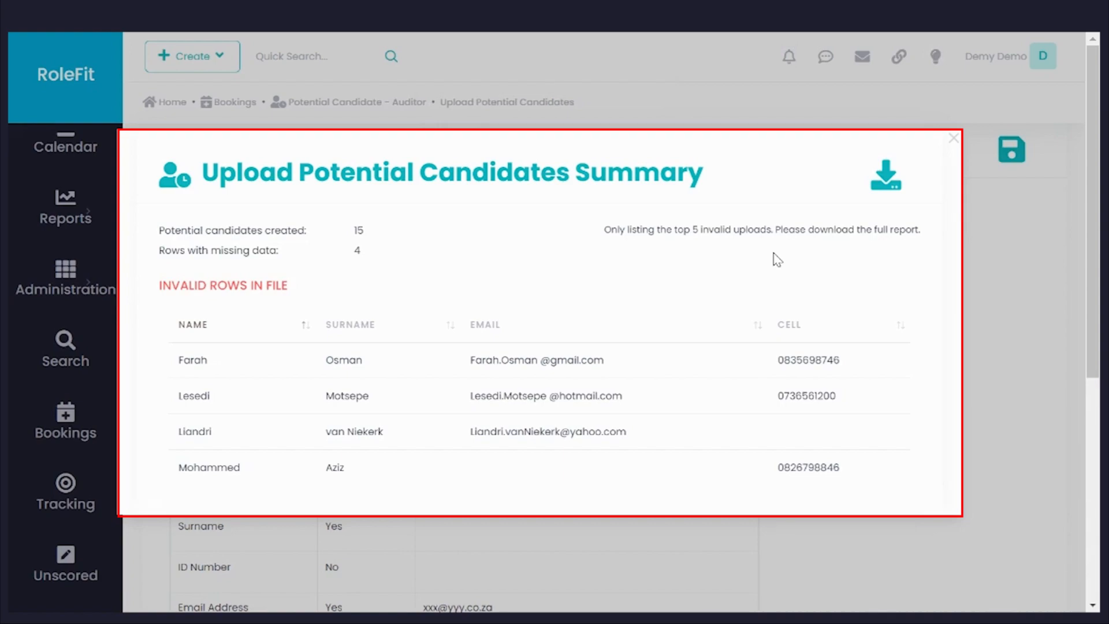
Step: Download the full upload summary report and open it in Excel to review the invalid rows and their error descriptions
click(885, 176)
click(128, 592)
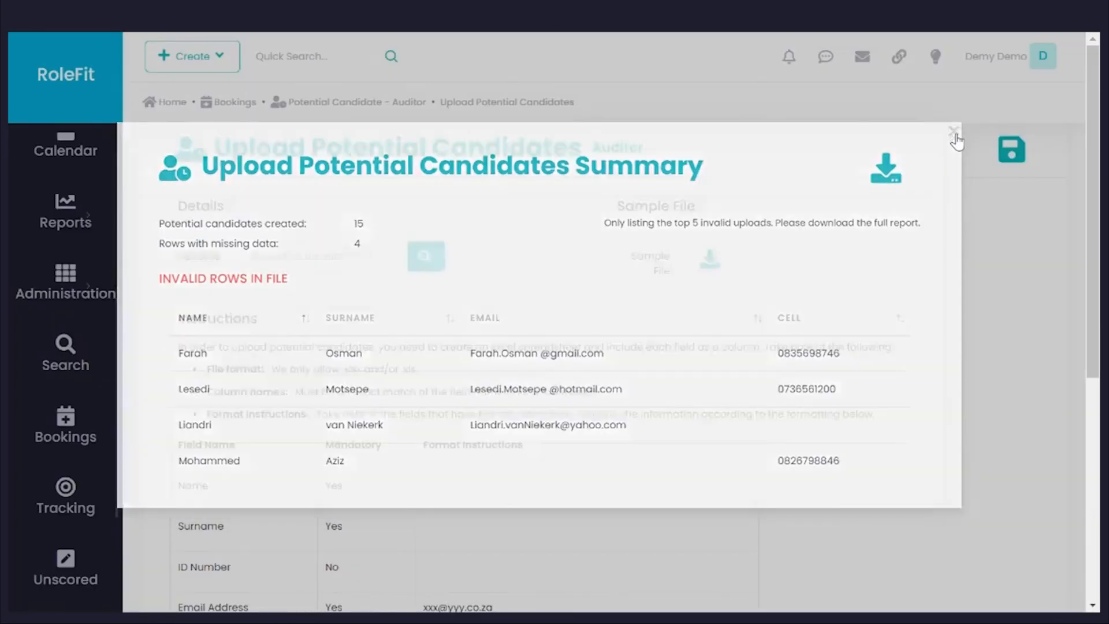
click(885, 136)
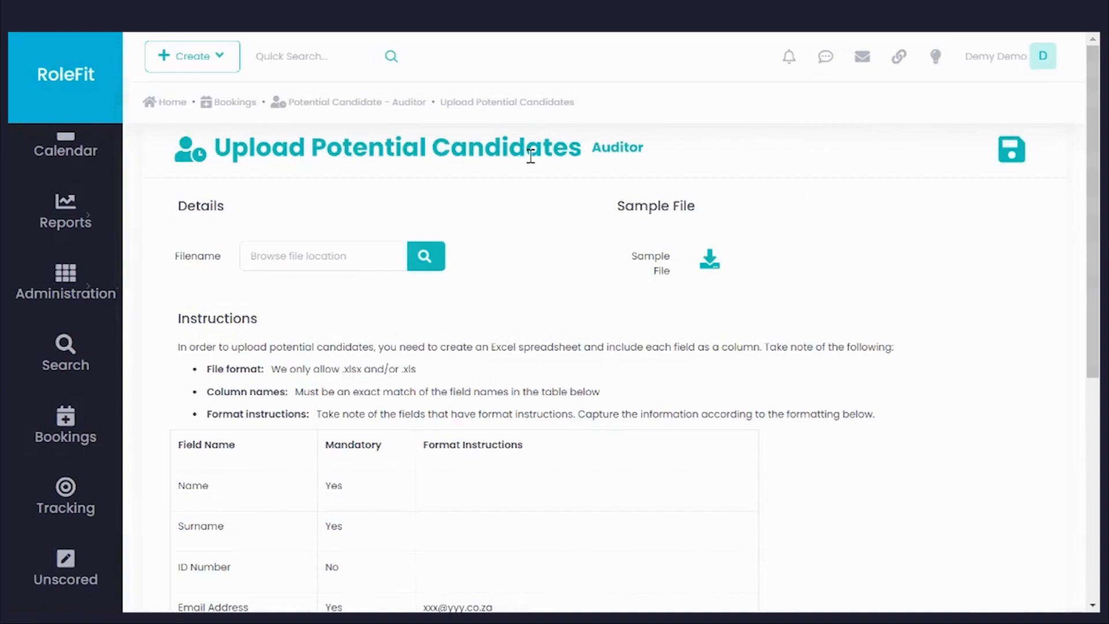
Step: Search the bookings for Auditor and download UploadPotentialCandidatesSummary-20220906-163146.xlsx from the documents of the booking created 2022-09-06
click(225, 106)
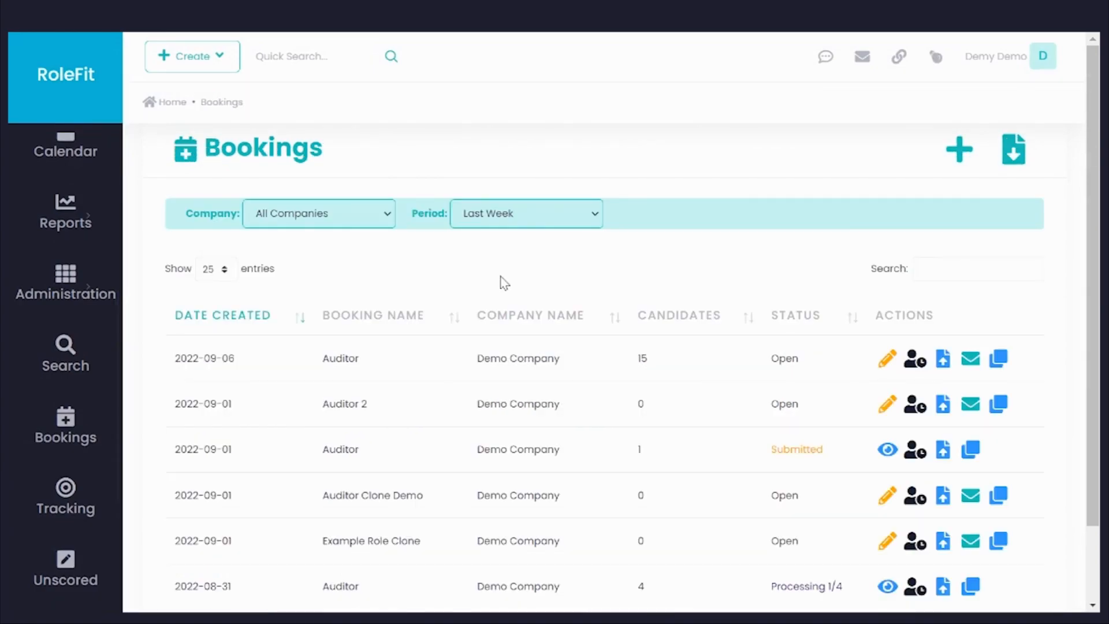
click(934, 271)
text(Auditor)
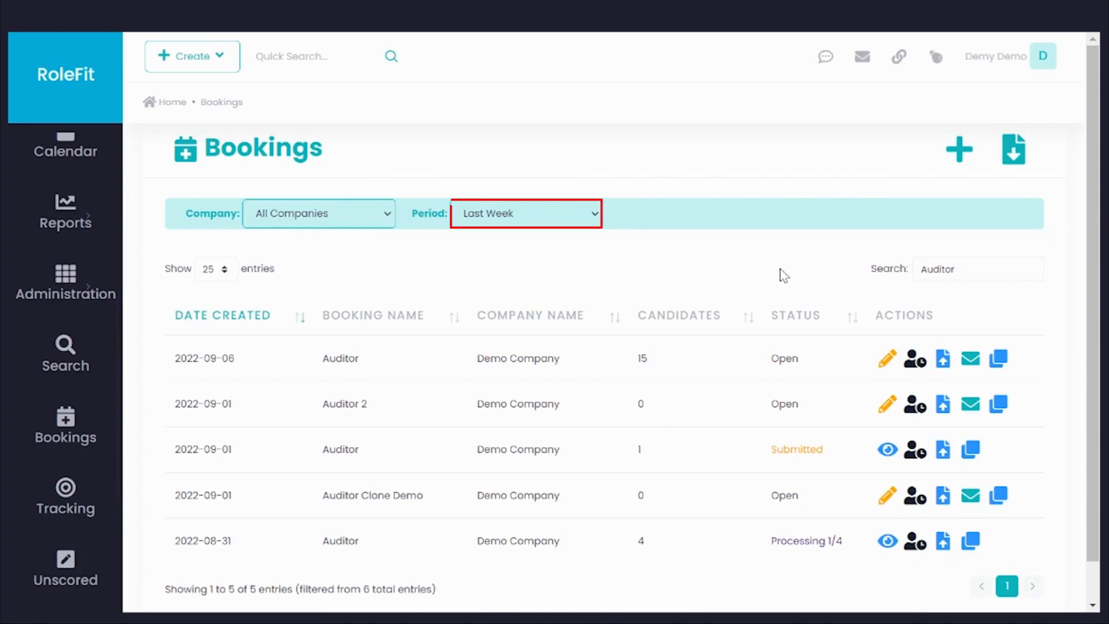
click(937, 359)
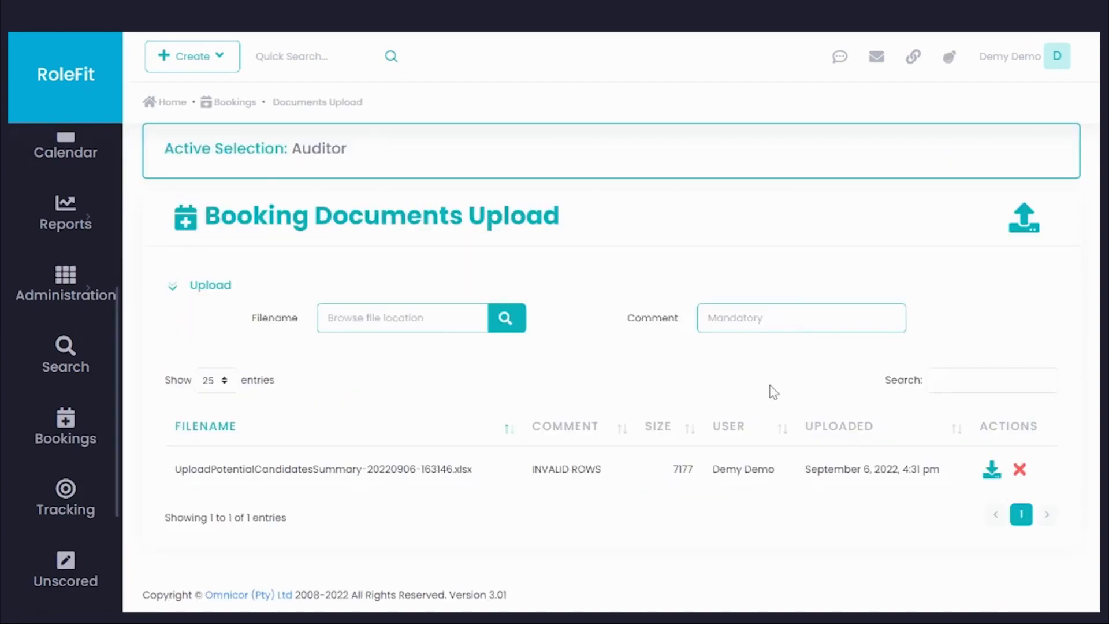
click(989, 473)
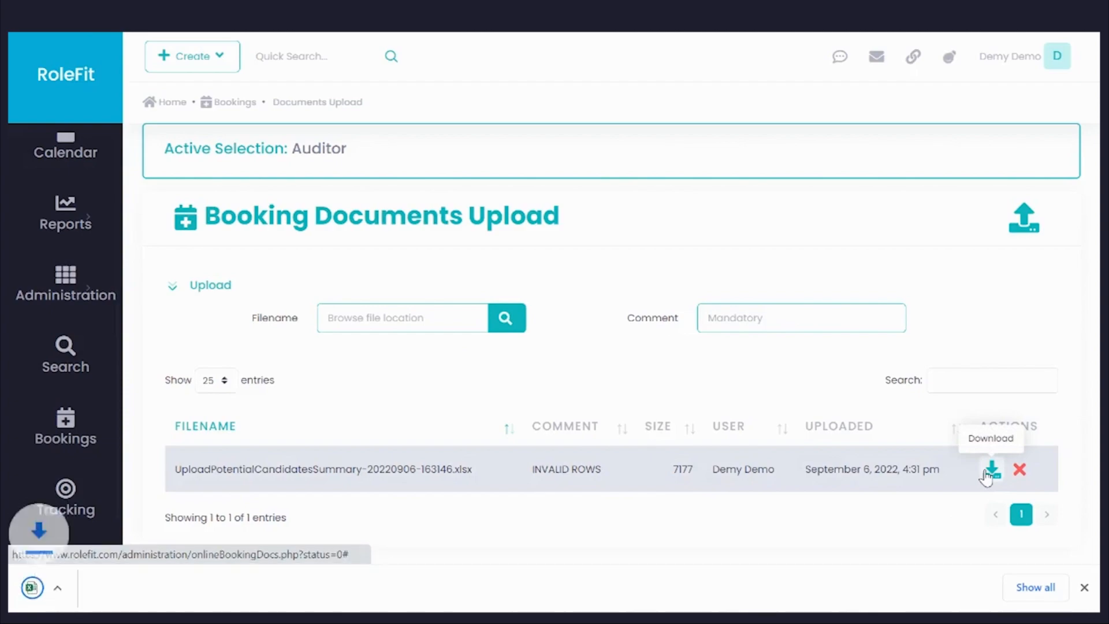
click(85, 605)
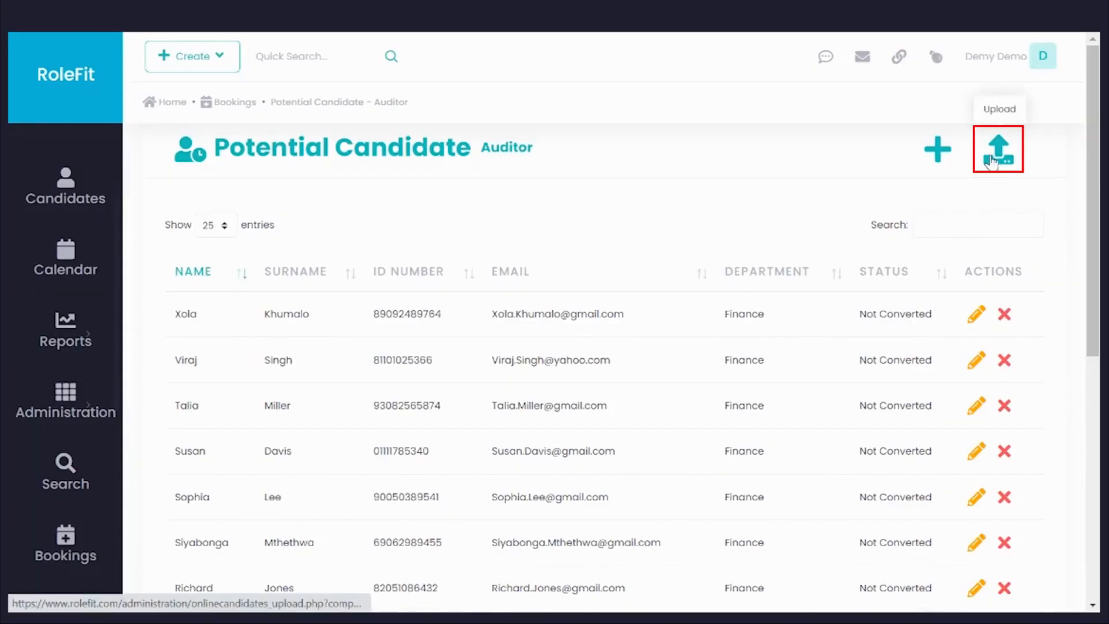
Step: Upload the spreadsheet of corrected candidates to the Auditor booking and return to its potential candidate list
click(992, 164)
click(346, 258)
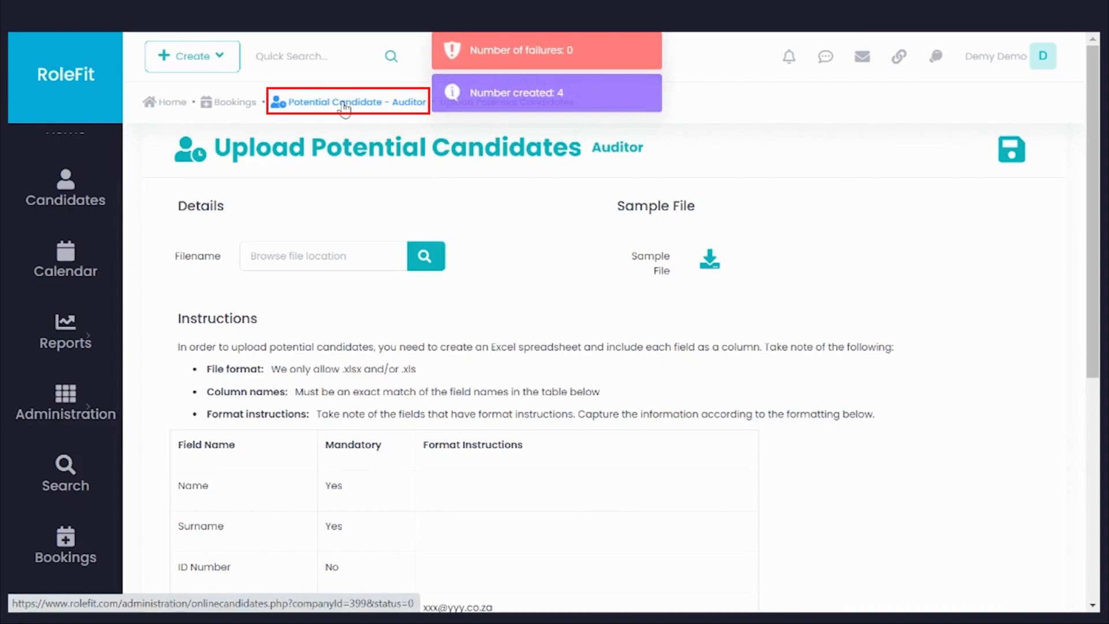
click(344, 107)
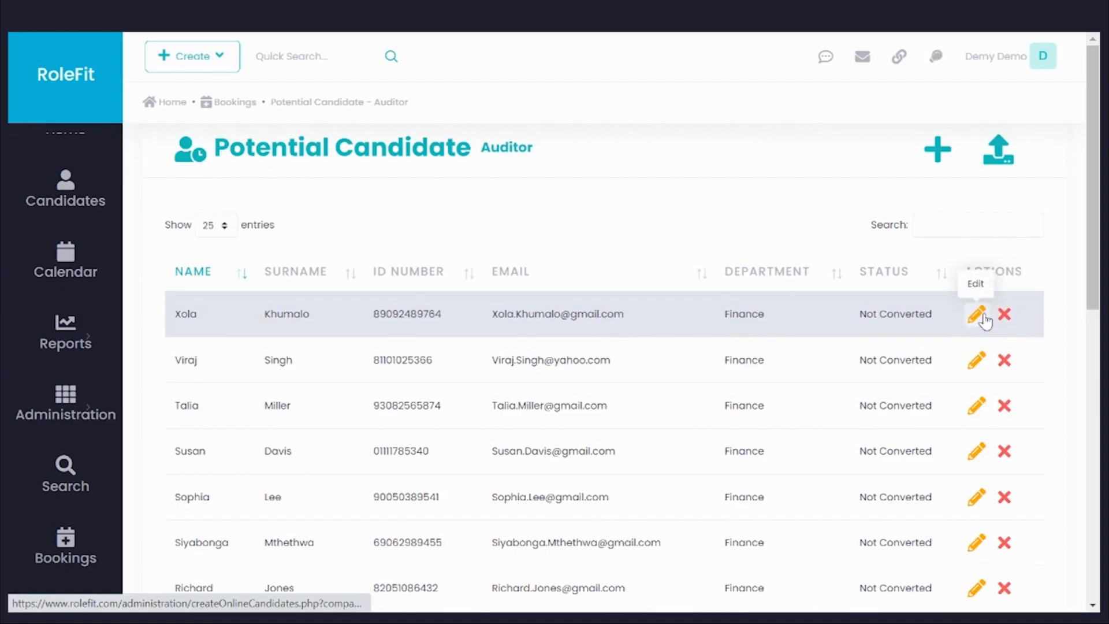
Step: Change the first listed potential candidate's cost centre to CC1234 and save the candidate
click(977, 315)
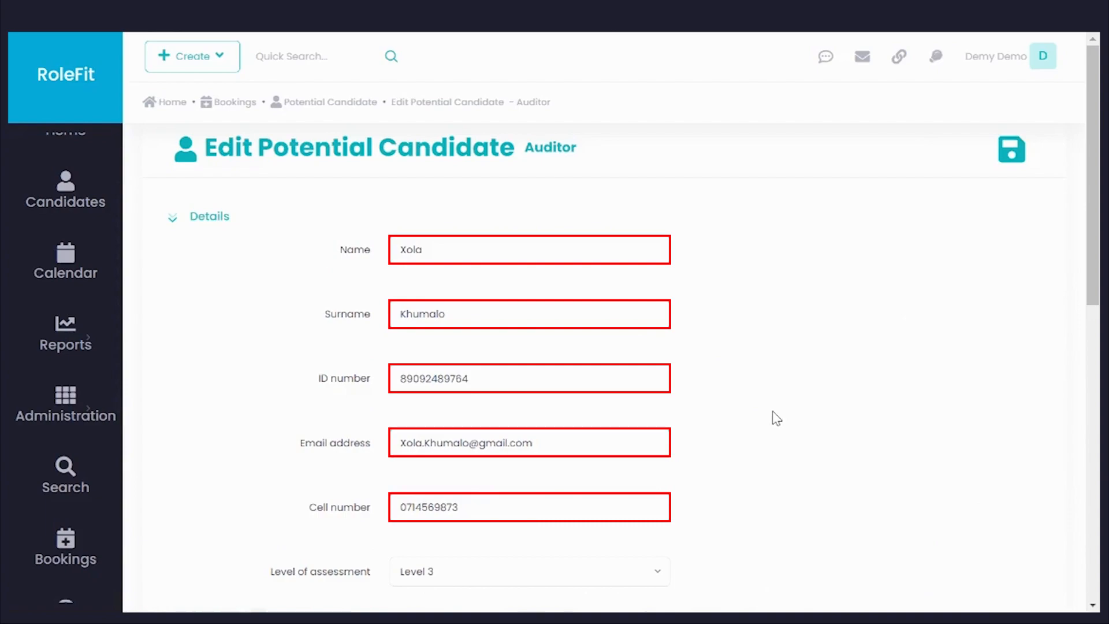
scroll(776, 418, down, 4)
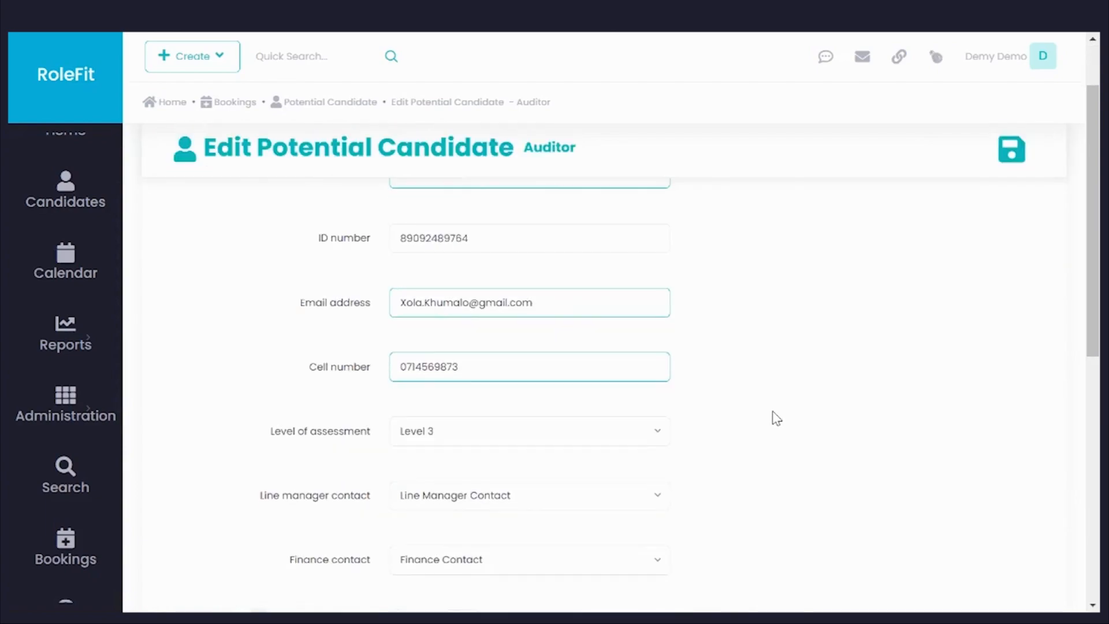
scroll(776, 418, down, 3)
scroll(776, 419, down, 3)
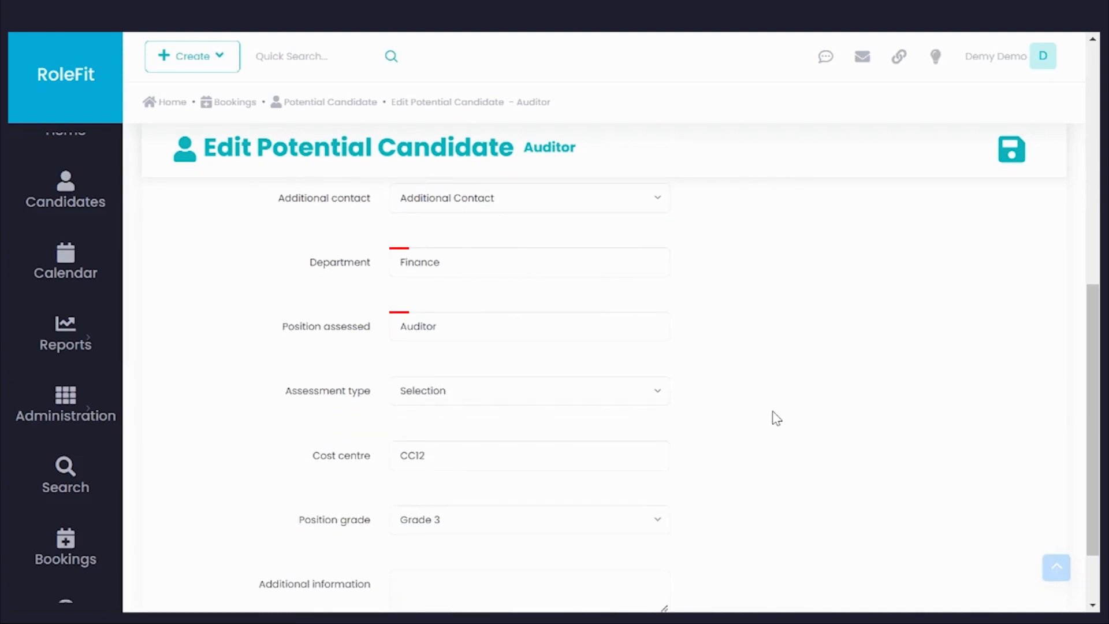
scroll(775, 418, down, 2)
click(522, 367)
text(34)
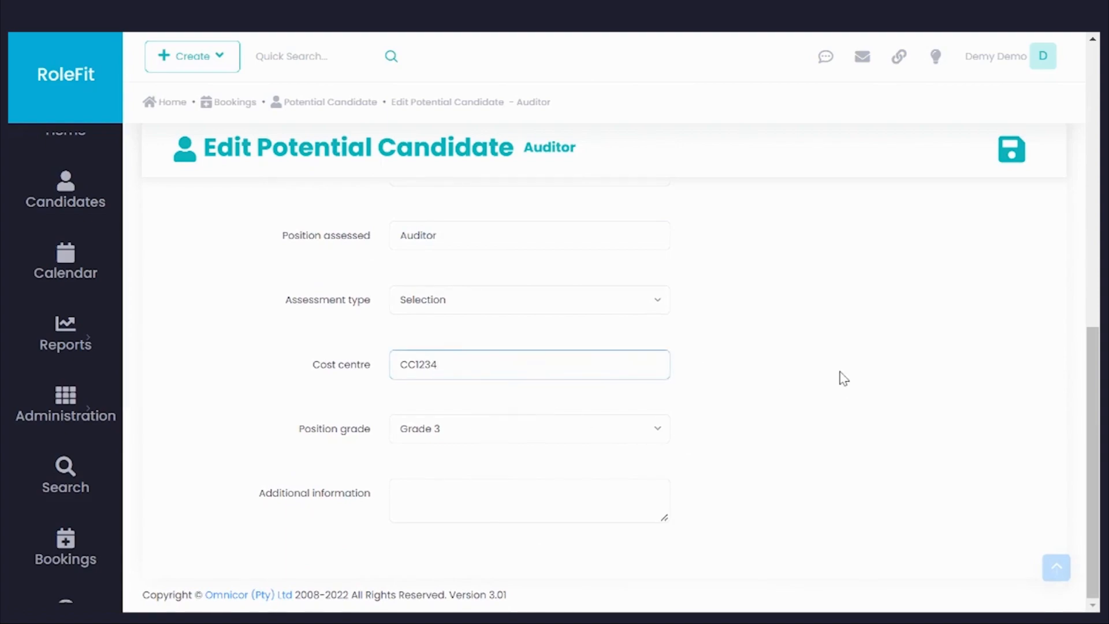
click(1022, 161)
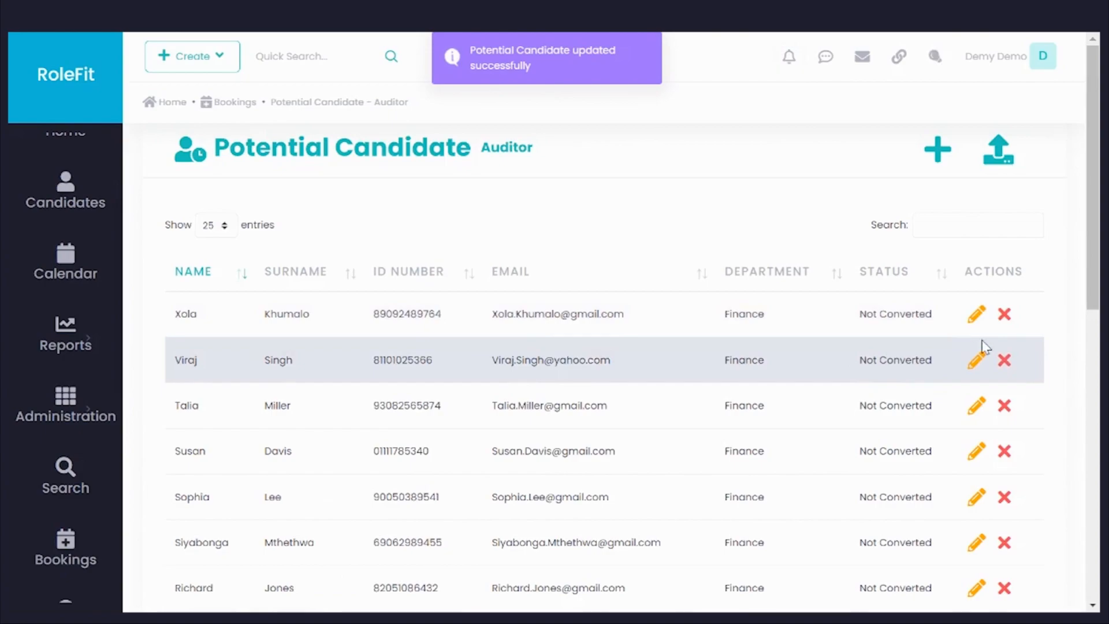
Step: Delete the first potential candidate in the Auditor booking's list and return to the bookings overview
click(1005, 314)
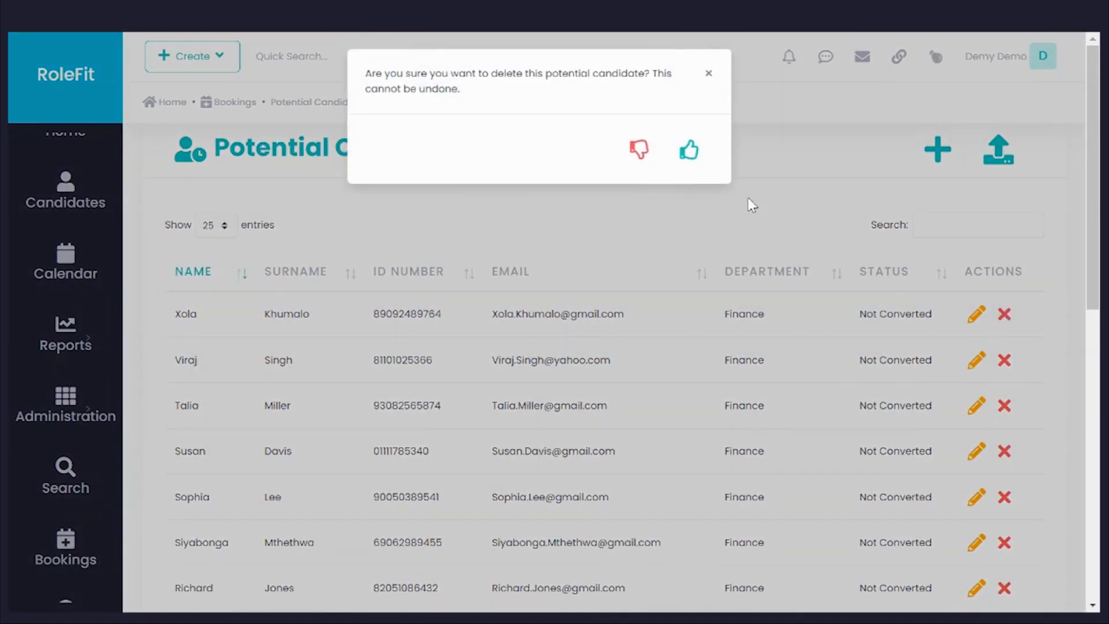
click(693, 154)
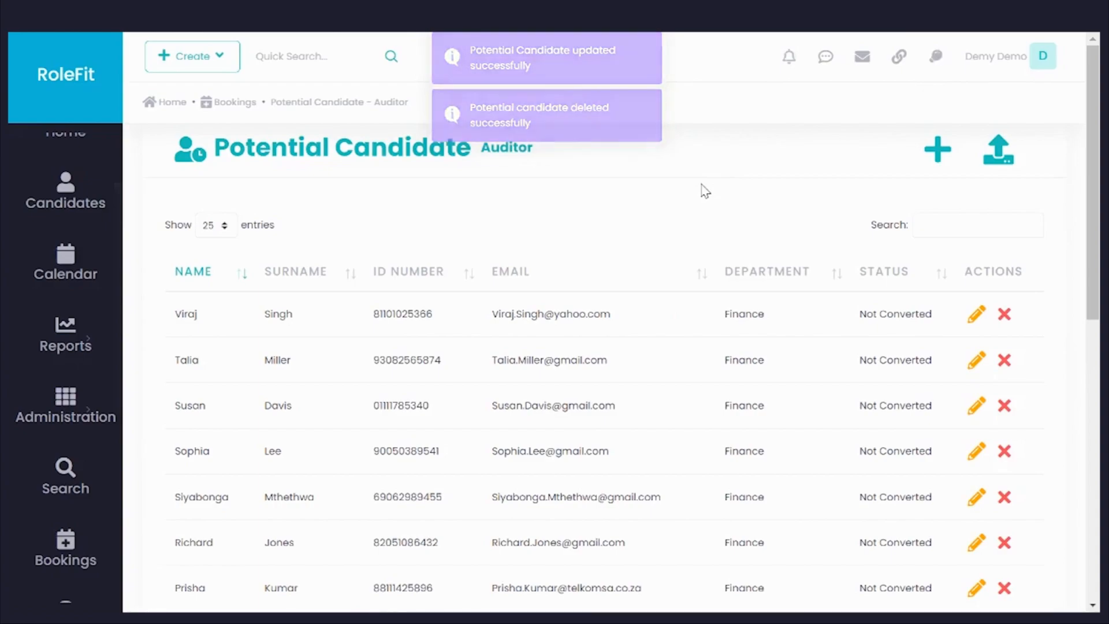
click(227, 103)
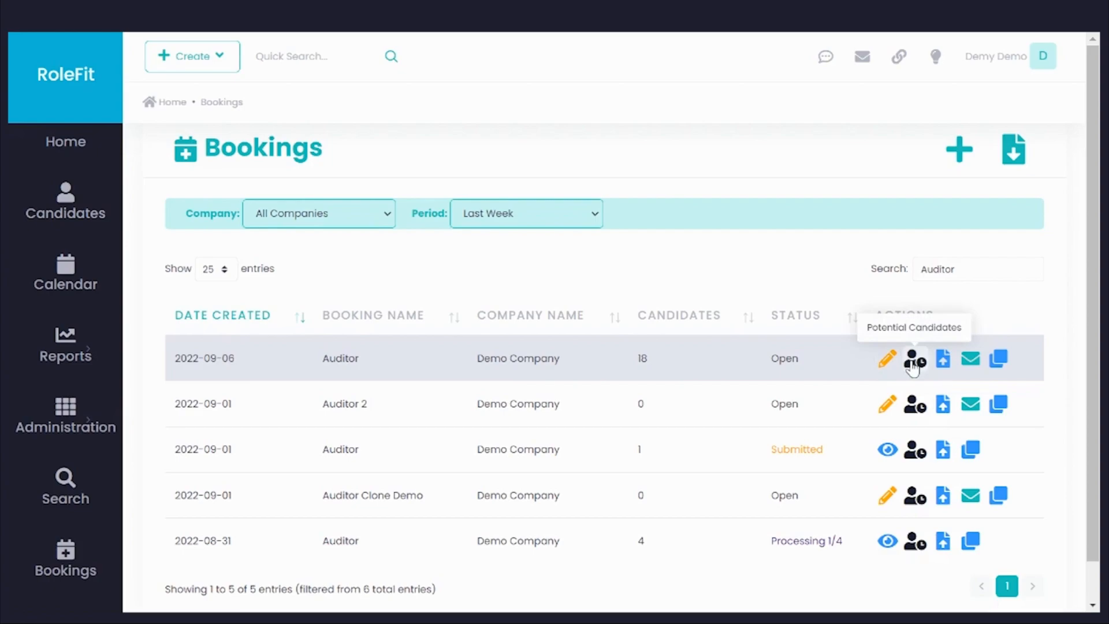
Step: Upload Job Description Demo.docx to the Auditor booking created 2022-09-06 with the comment Job Spec, and return to the bookings overview
click(944, 364)
click(412, 324)
click(412, 325)
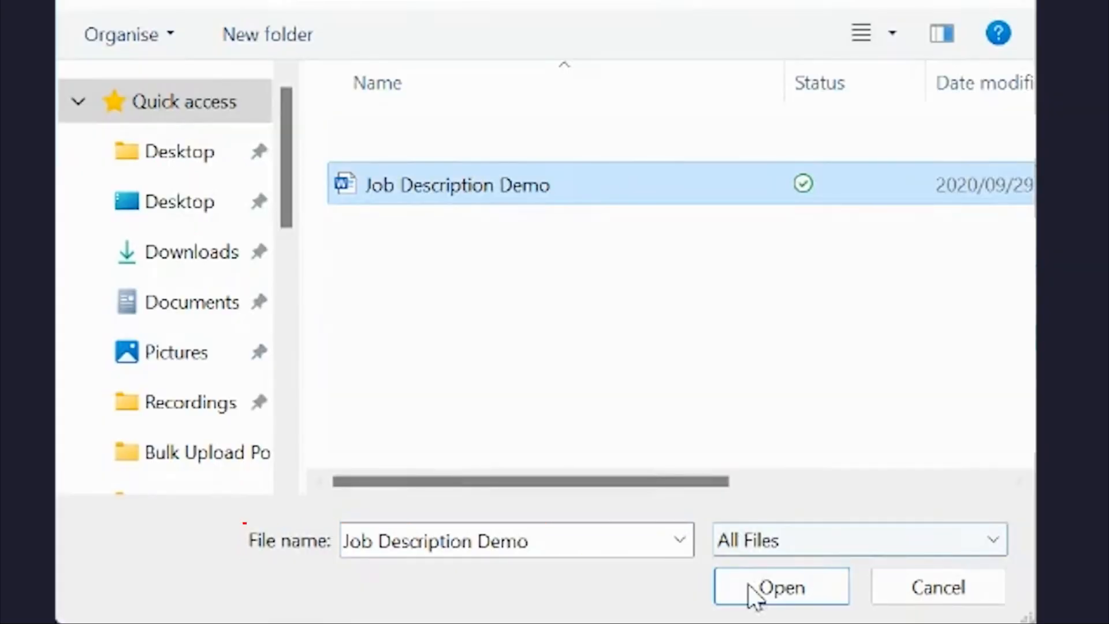
click(751, 589)
click(777, 319)
click(801, 359)
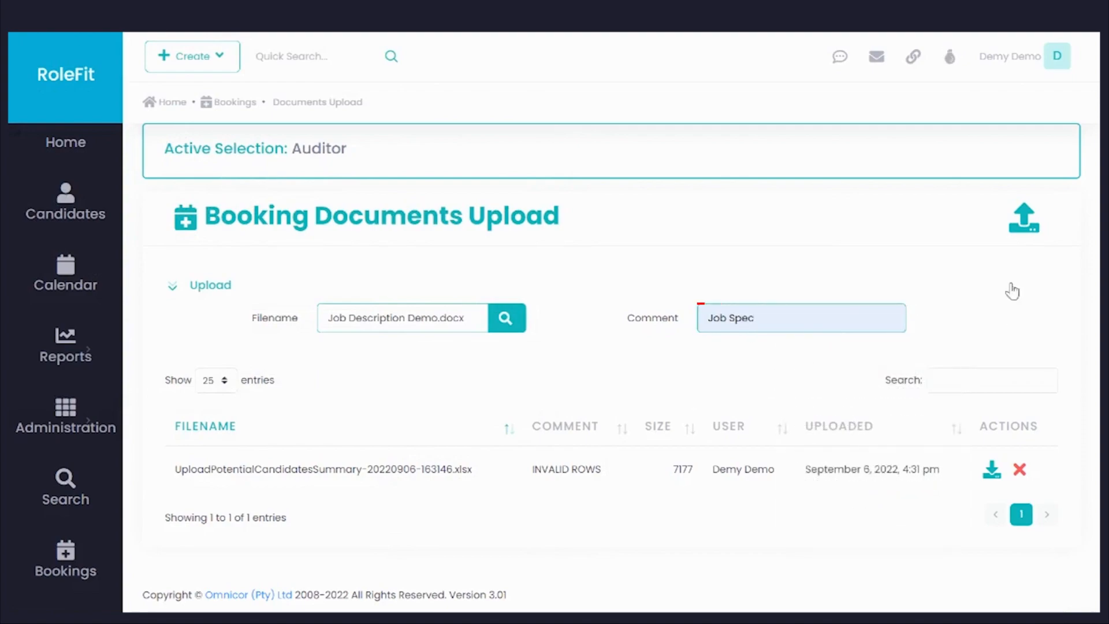
click(1025, 220)
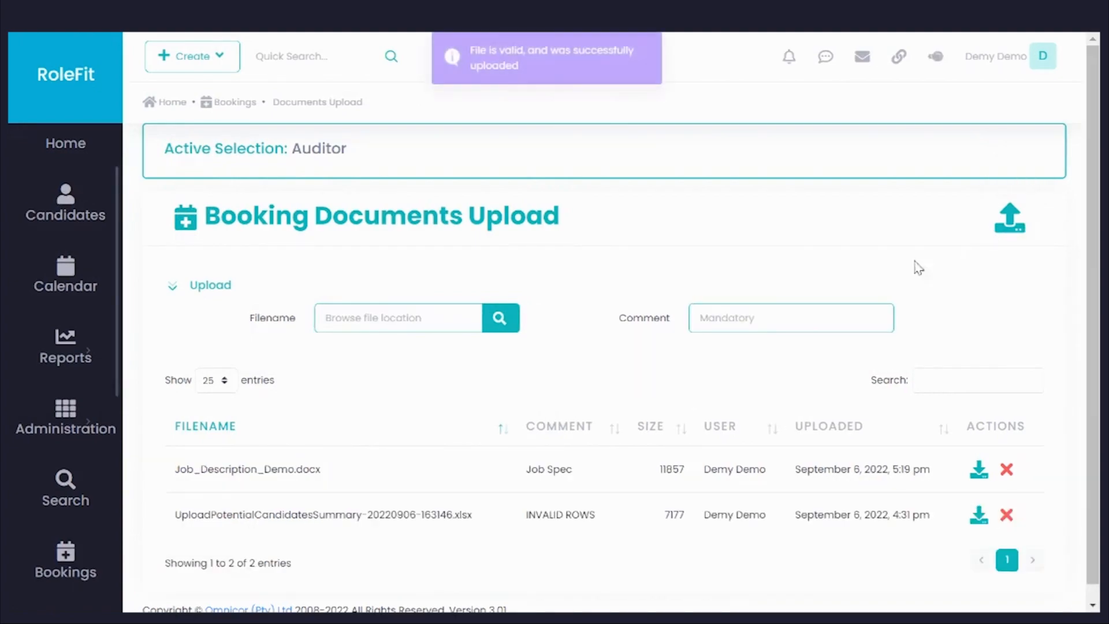
click(245, 113)
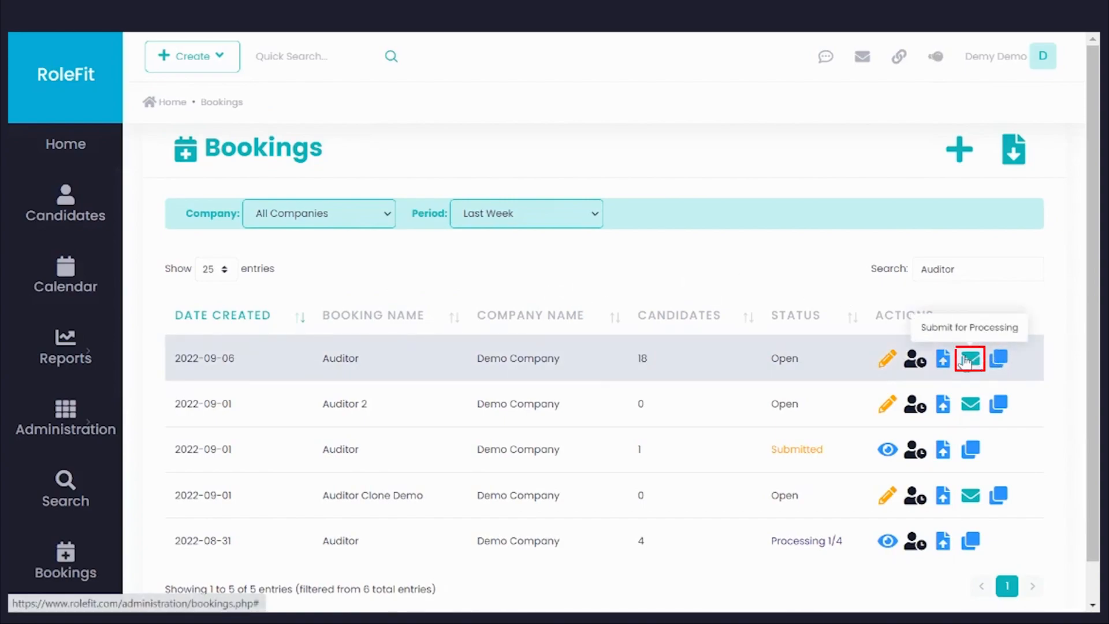
Step: Submit the Auditor booking created 2022-09-06 for processing and confirm the submission
click(966, 359)
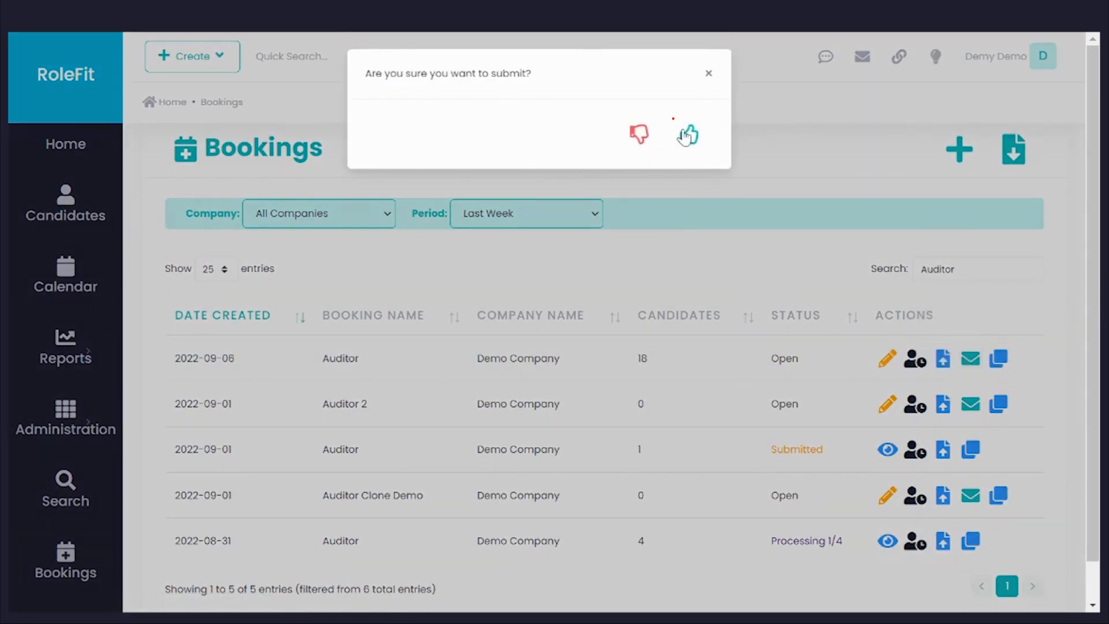
click(686, 134)
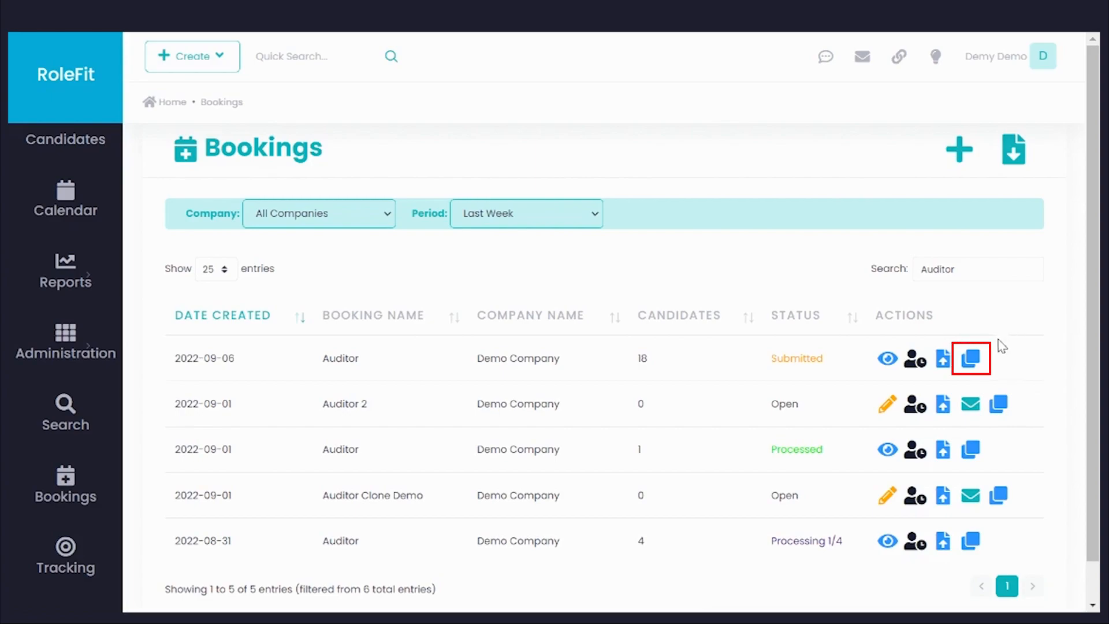
Step: Clone the submitted Auditor booking created 2022-09-06, rename the copy Tax Auditor, and save it
click(972, 360)
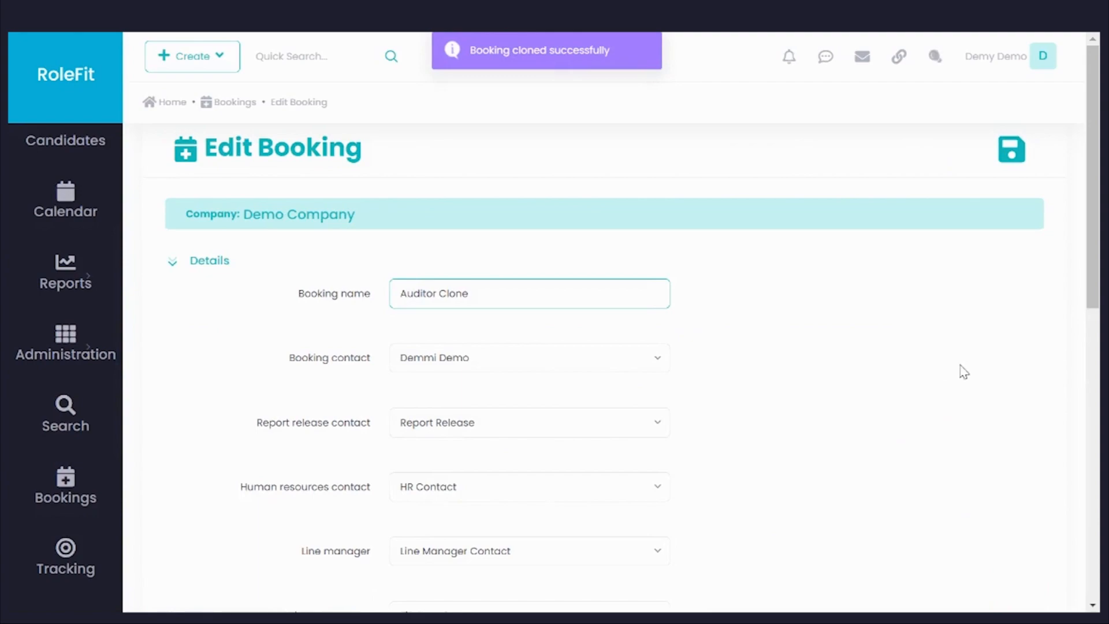
click(518, 299)
key(BackSpace)
key(BackSpace)
key(BackSpace)
key(BackSpace)
key(BackSpace)
key(BackSpace)
click(402, 297)
text(Tax)
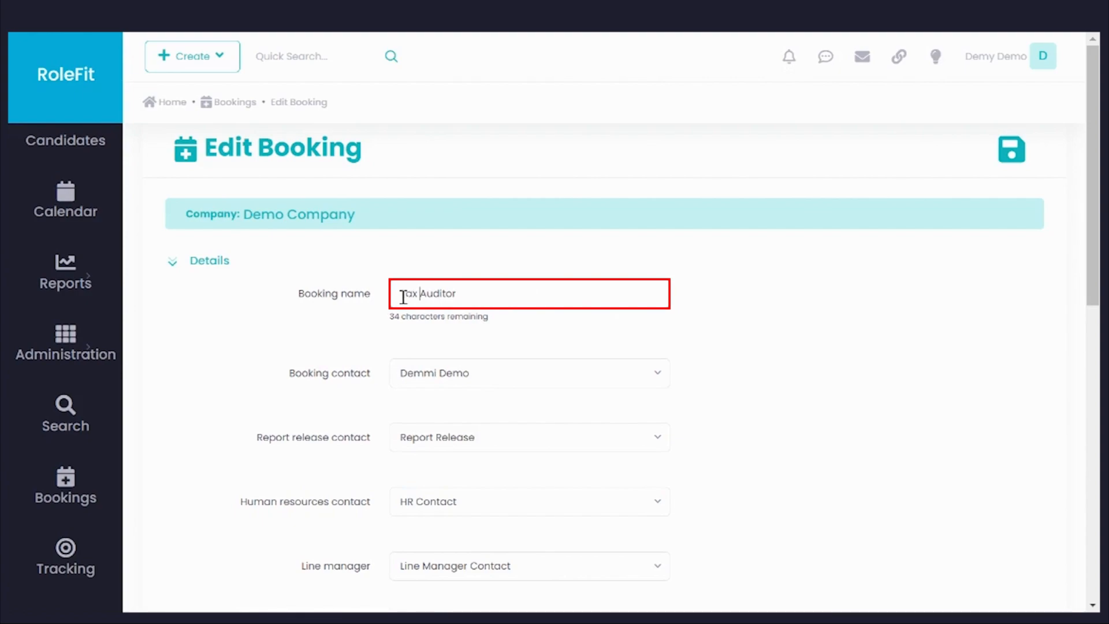
scroll(745, 369, down, 7)
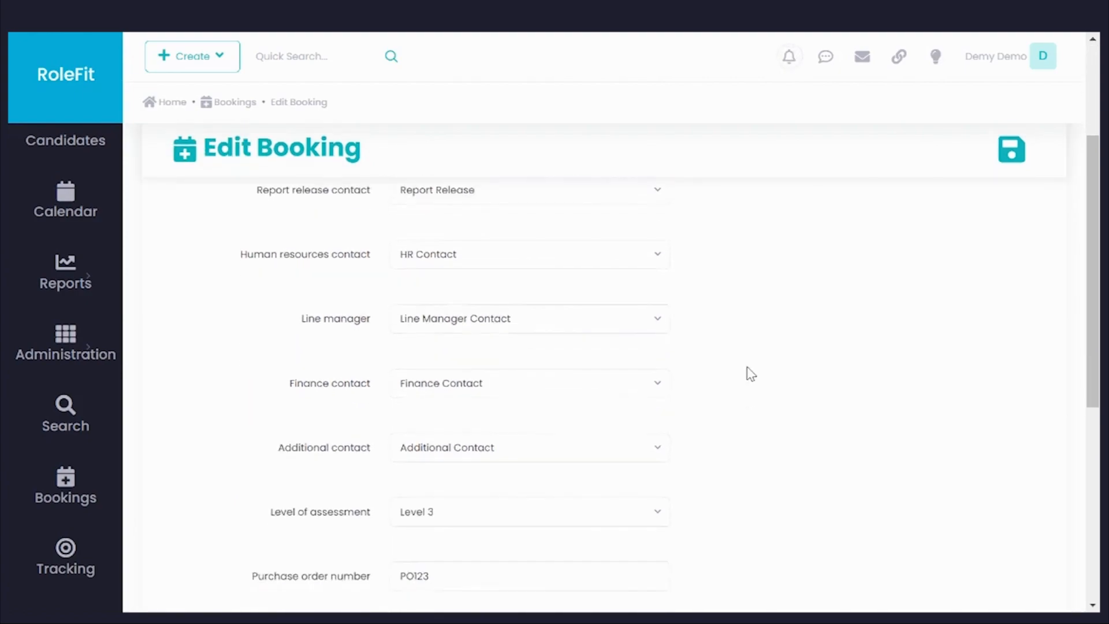
scroll(751, 374, down, 5)
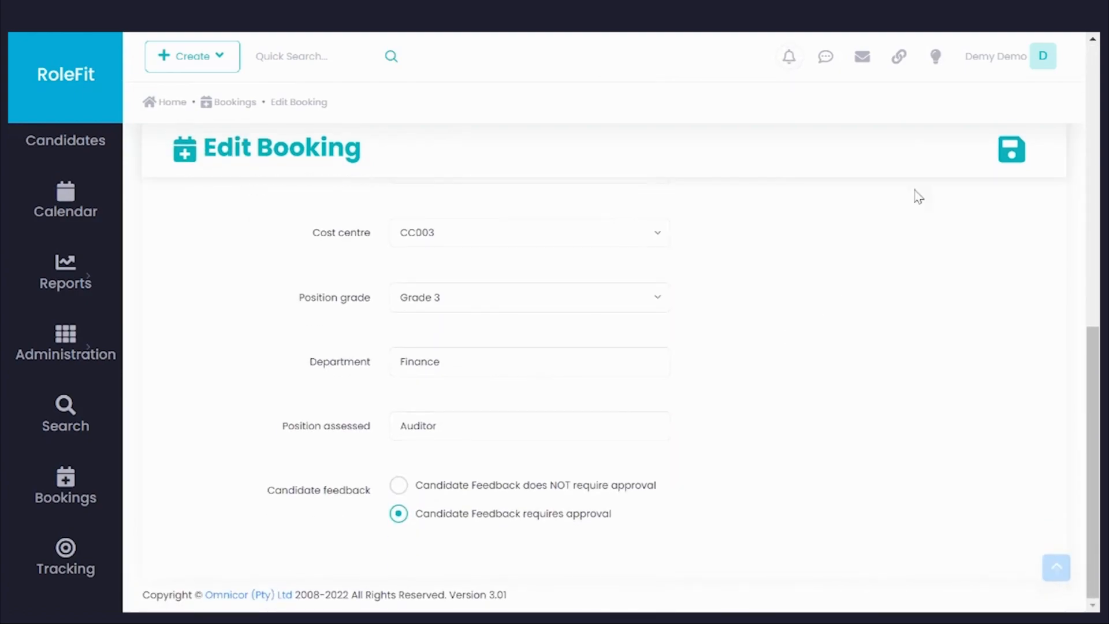
click(1018, 157)
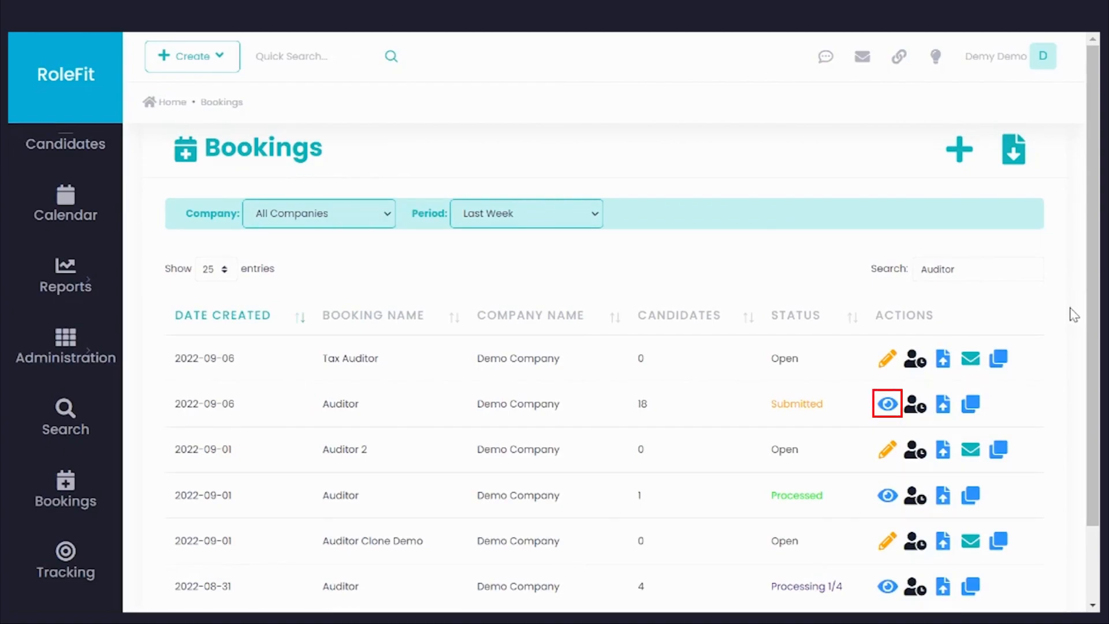
Step: Send a booking update request on the submitted Auditor booking created 2022-09-06 reading "Deadline for assessments is COB Wednesday"
click(887, 404)
scroll(471, 318, down, 10)
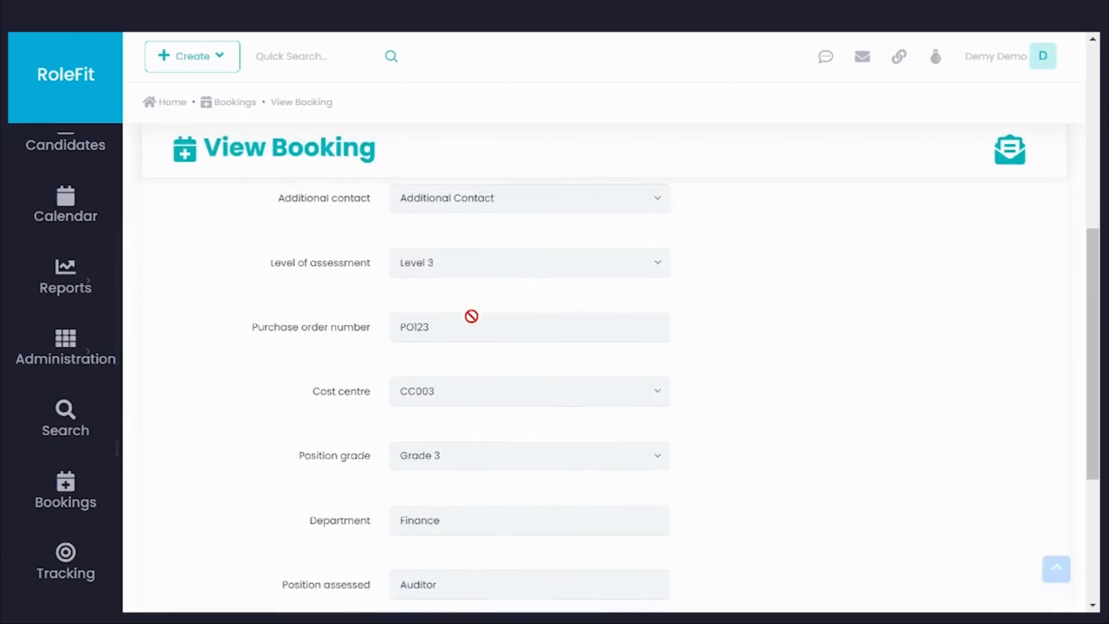
click(452, 502)
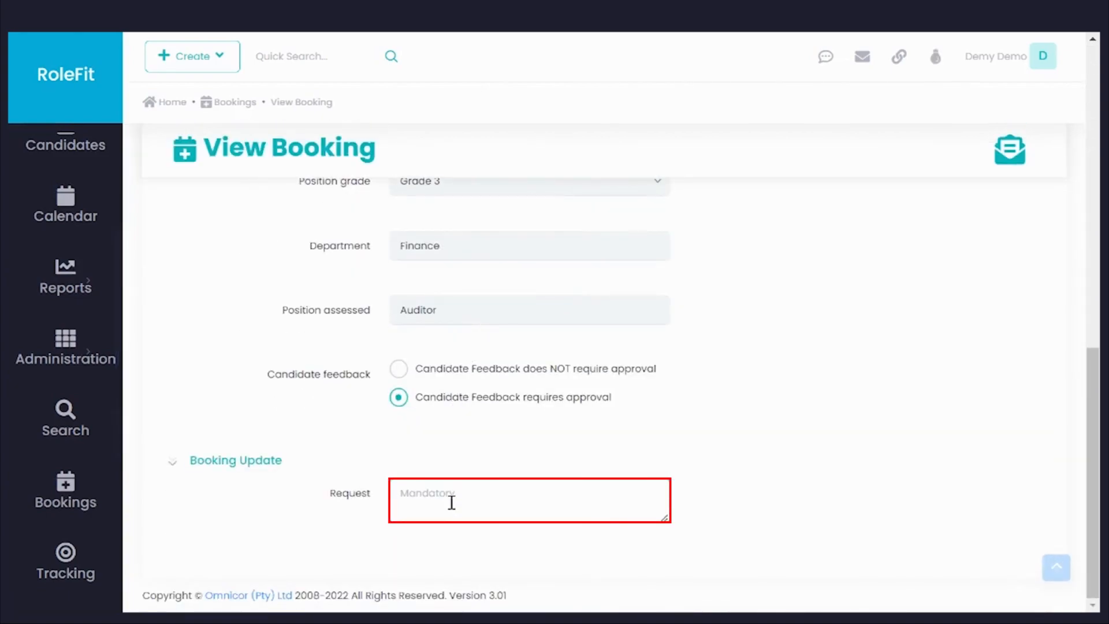
text(Deadline for assessments is COB Wednesday)
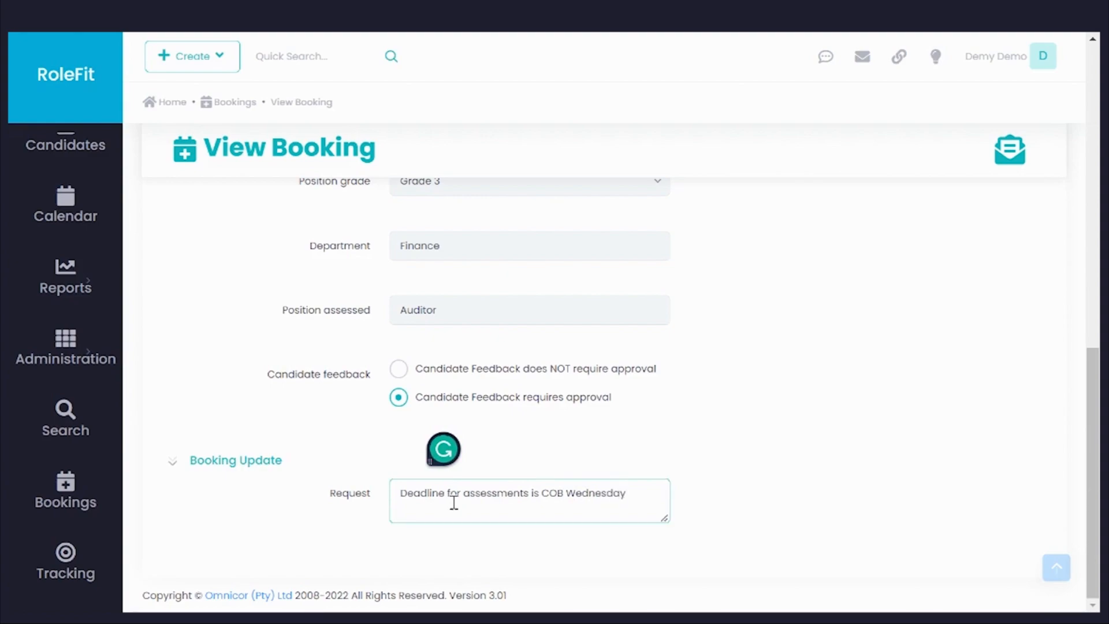
click(1005, 165)
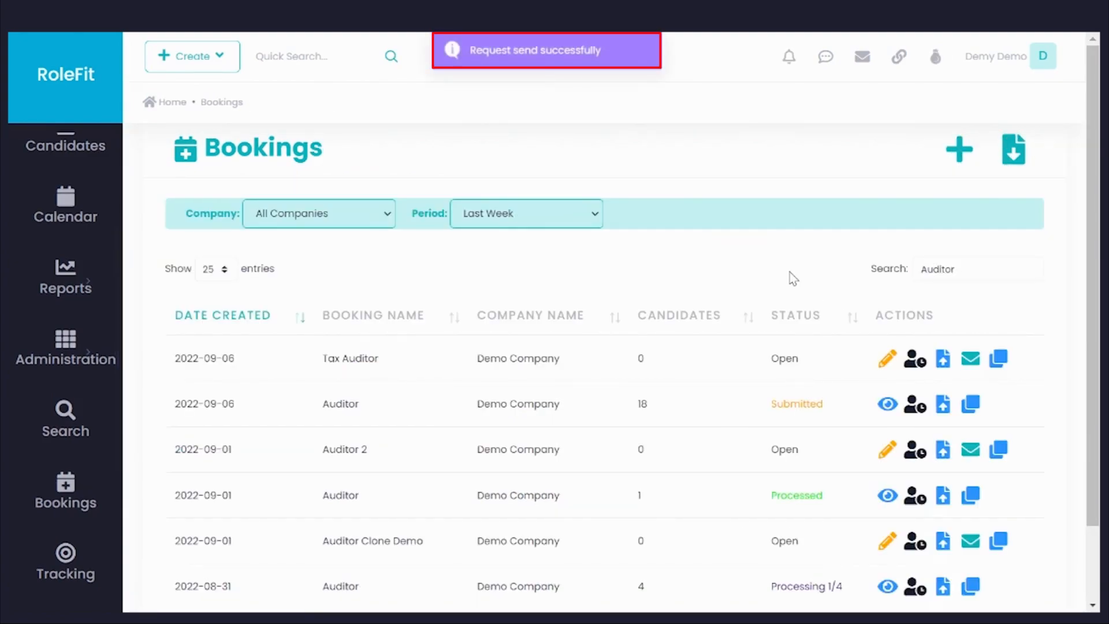